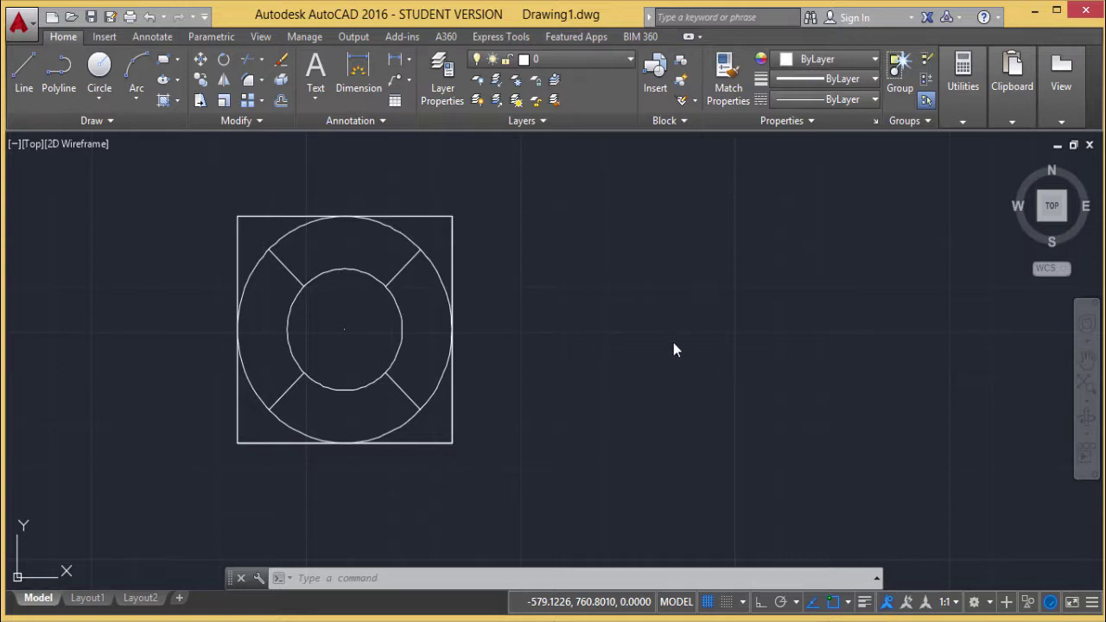
- Draw a diagonal line from right of the square down to the lower right, then select it
click(674, 343)
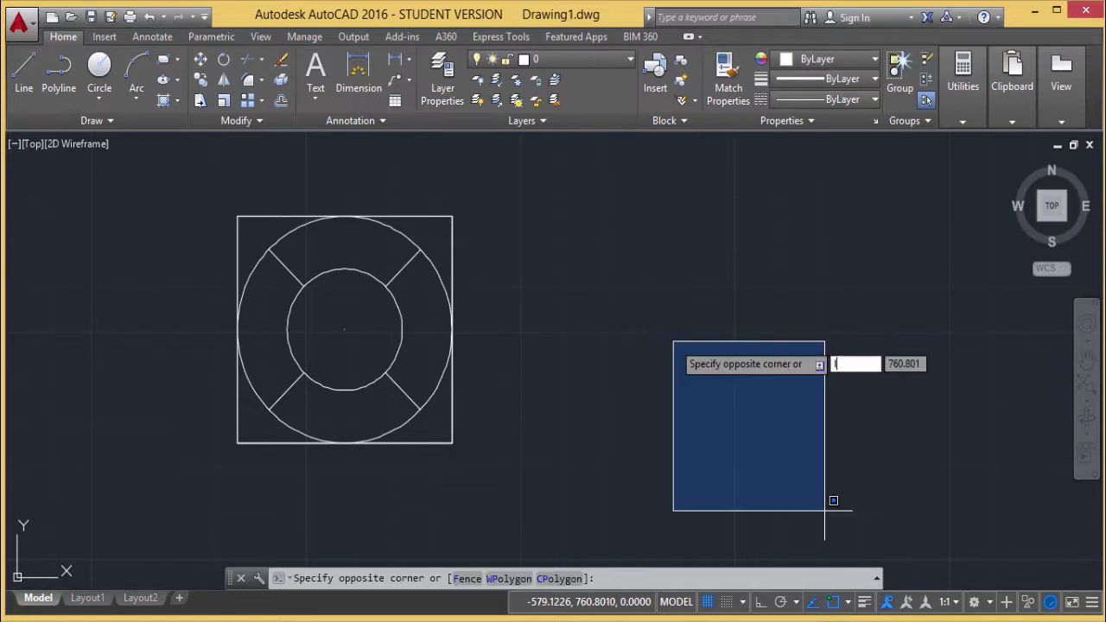
key(Escape)
text(l)
key(Return)
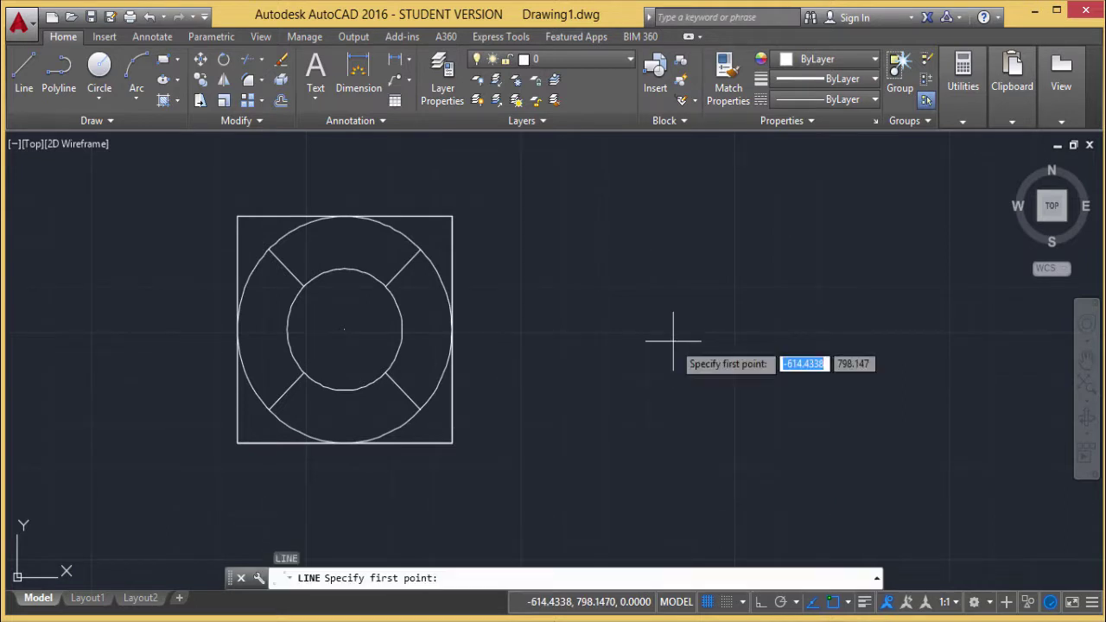
click(606, 227)
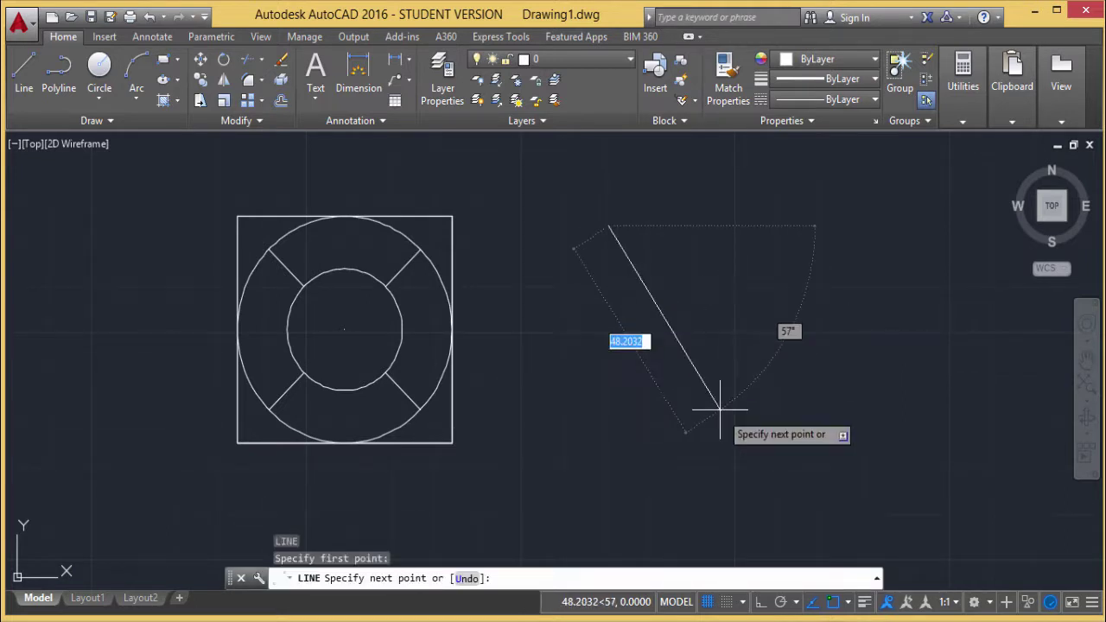
click(729, 423)
key(Return)
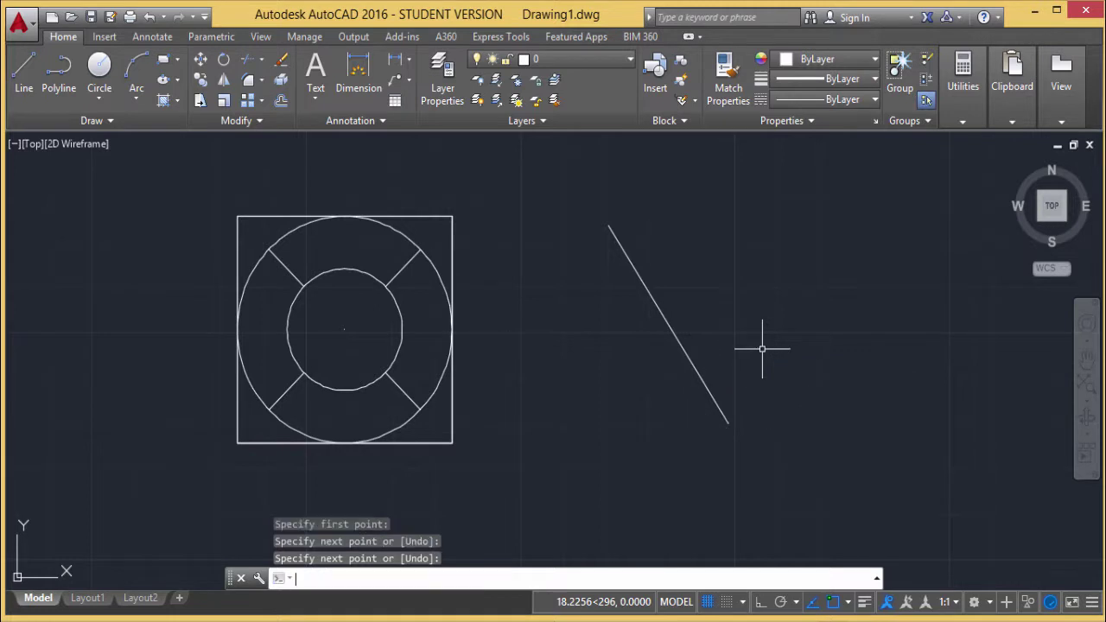
click(697, 366)
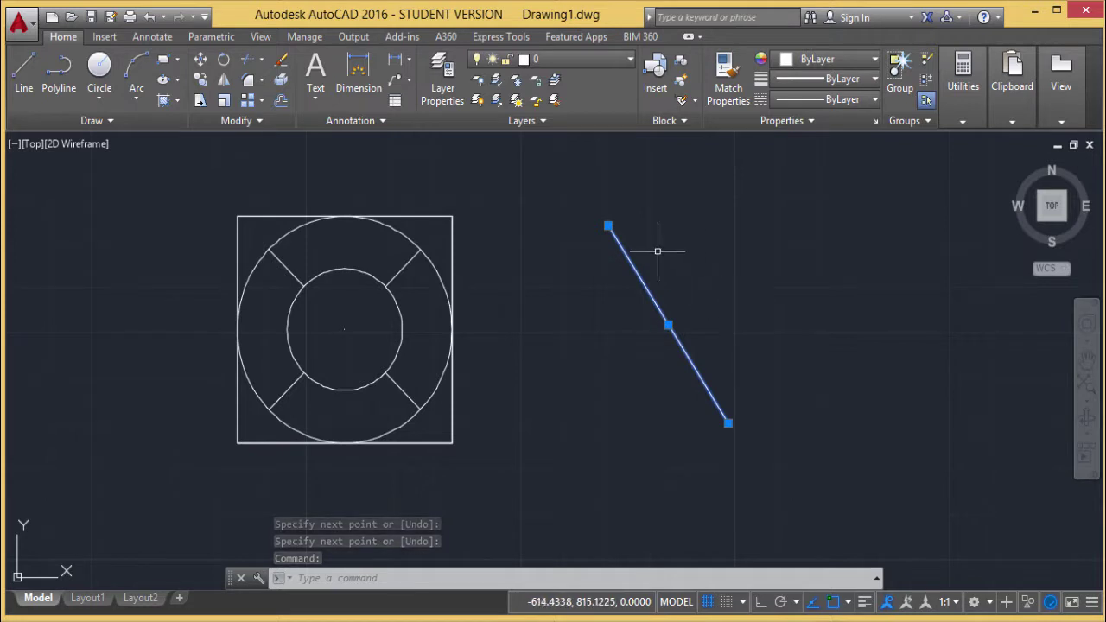
- Move the line down-left with its grips and stretch its ends until it runs nearly vertical
click(668, 325)
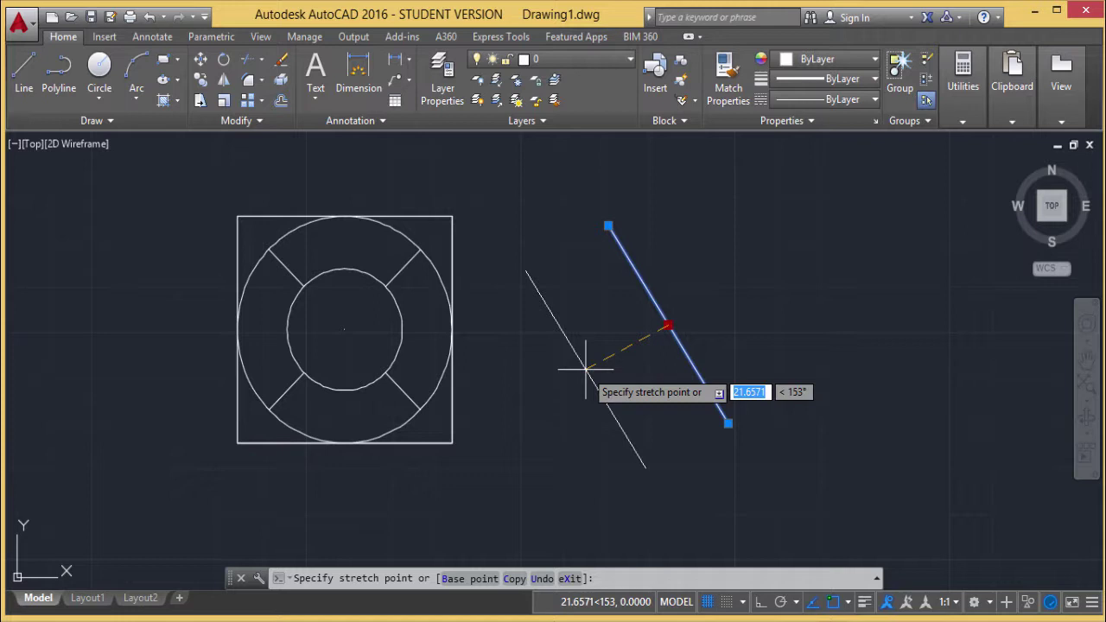
click(586, 369)
click(526, 271)
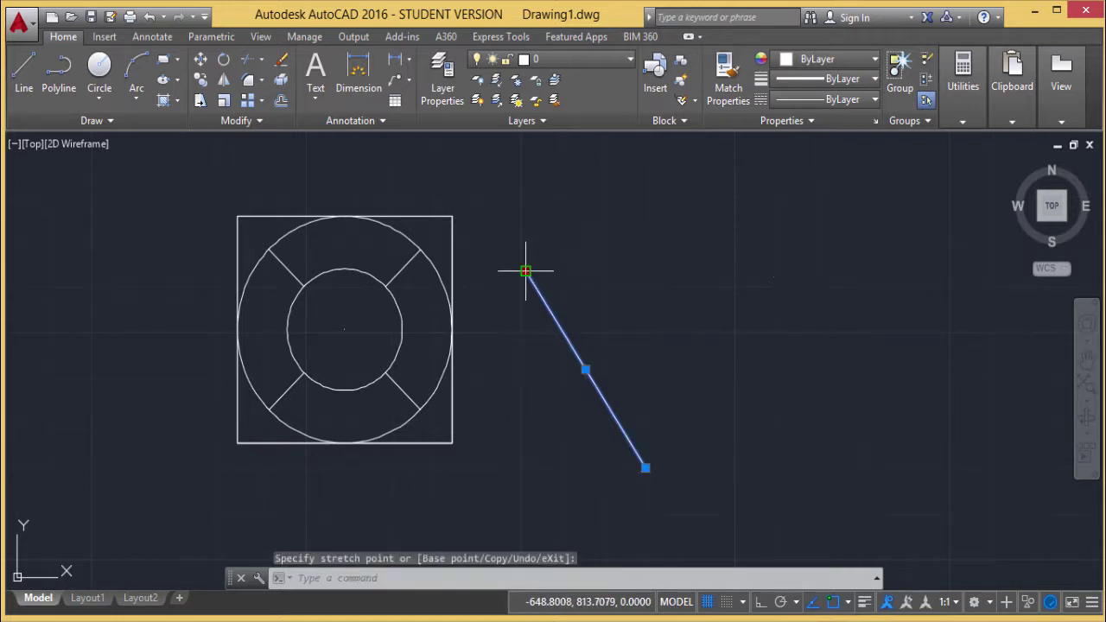
click(667, 209)
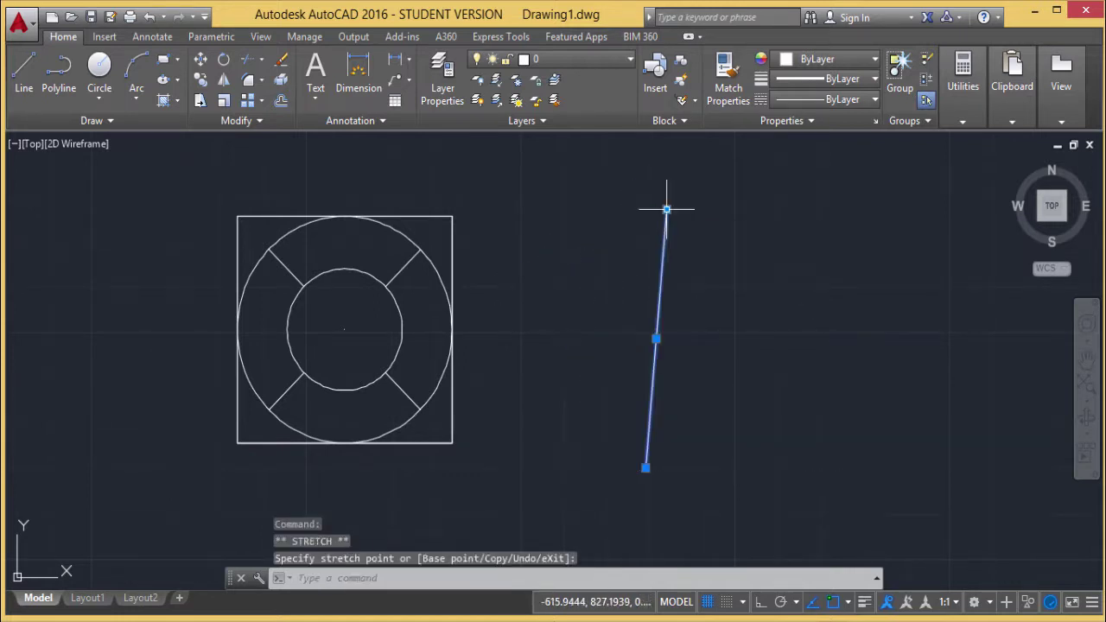
click(645, 468)
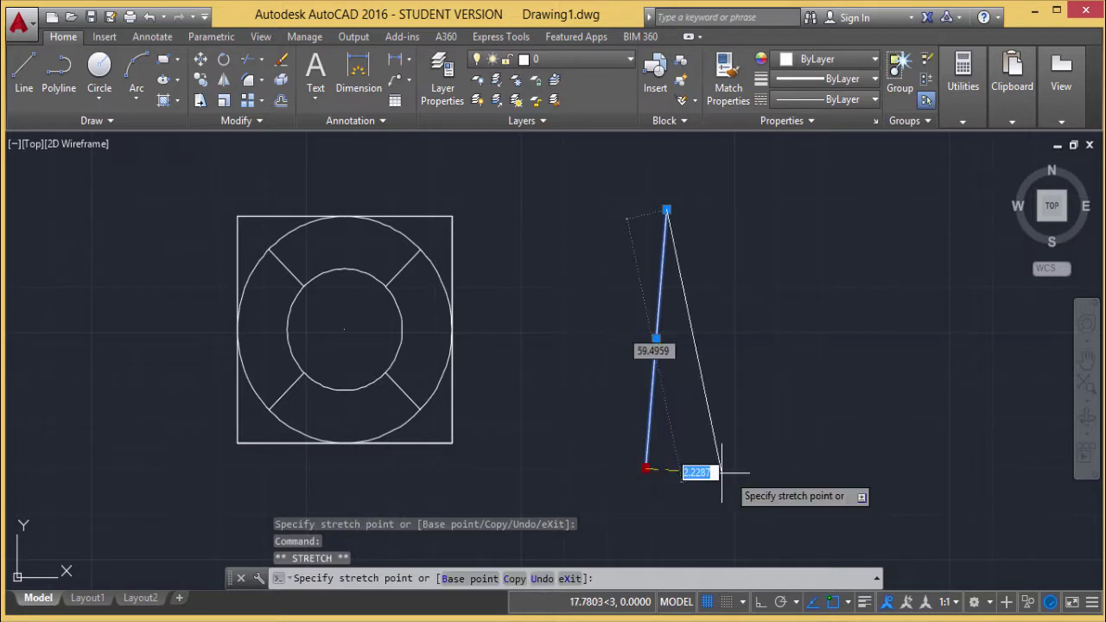
click(836, 471)
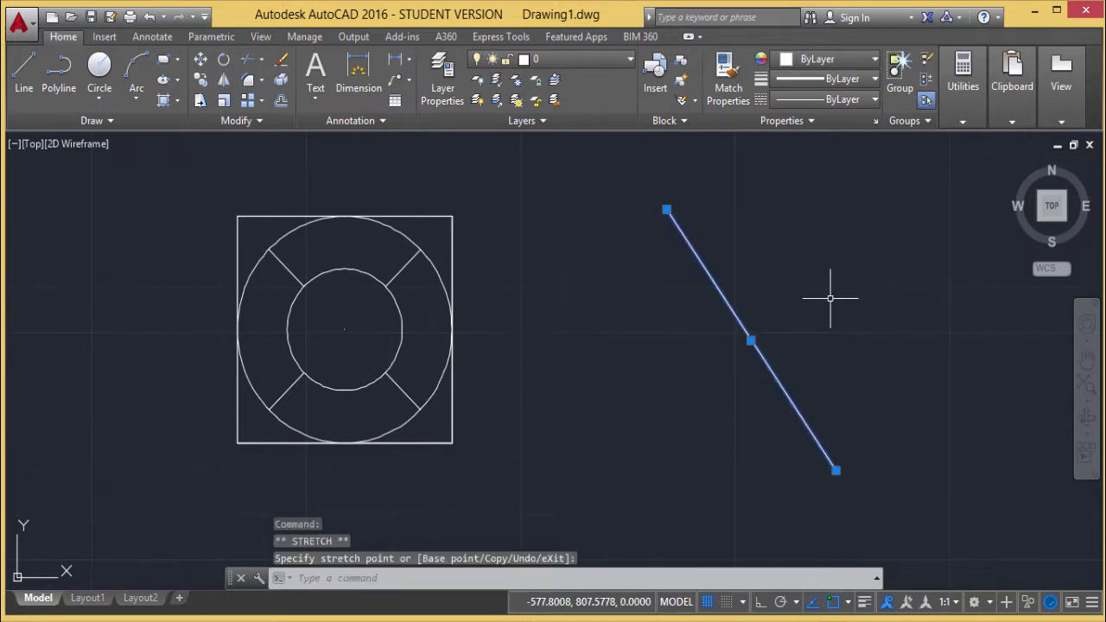
- Snap the line's ends to the square's top and bottom midpoints, then deselect it
click(667, 209)
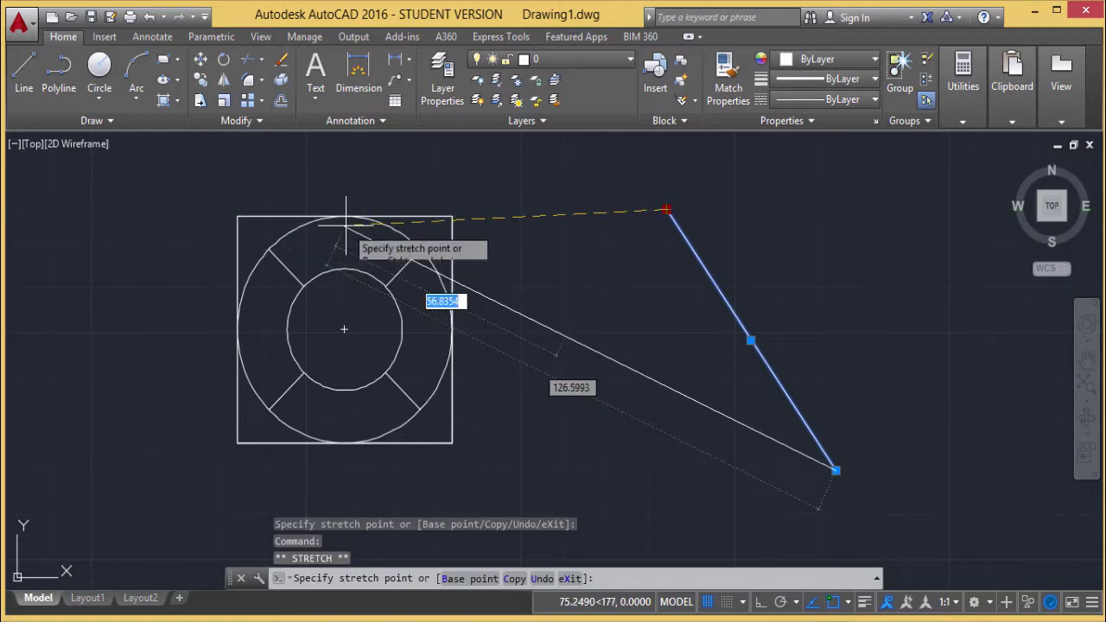
click(345, 217)
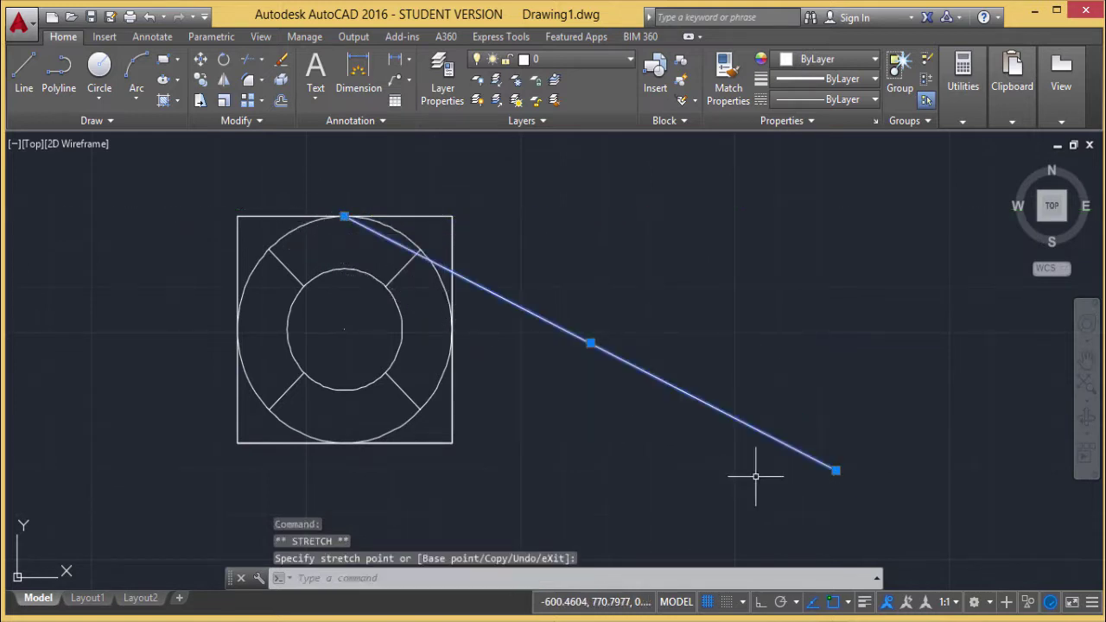
click(836, 471)
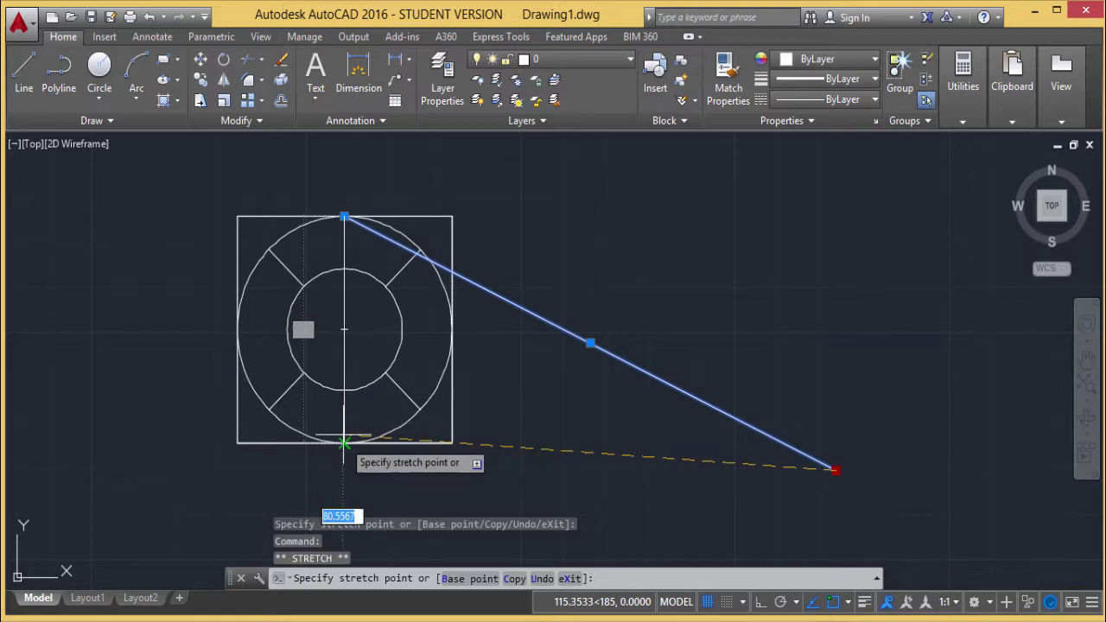
click(345, 444)
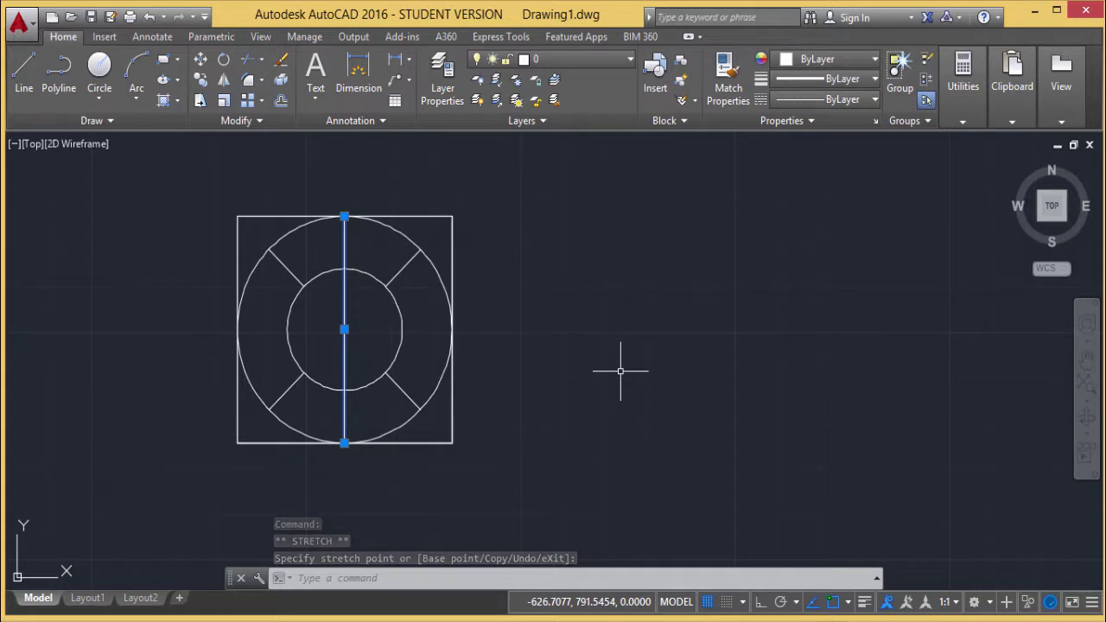
key(Escape)
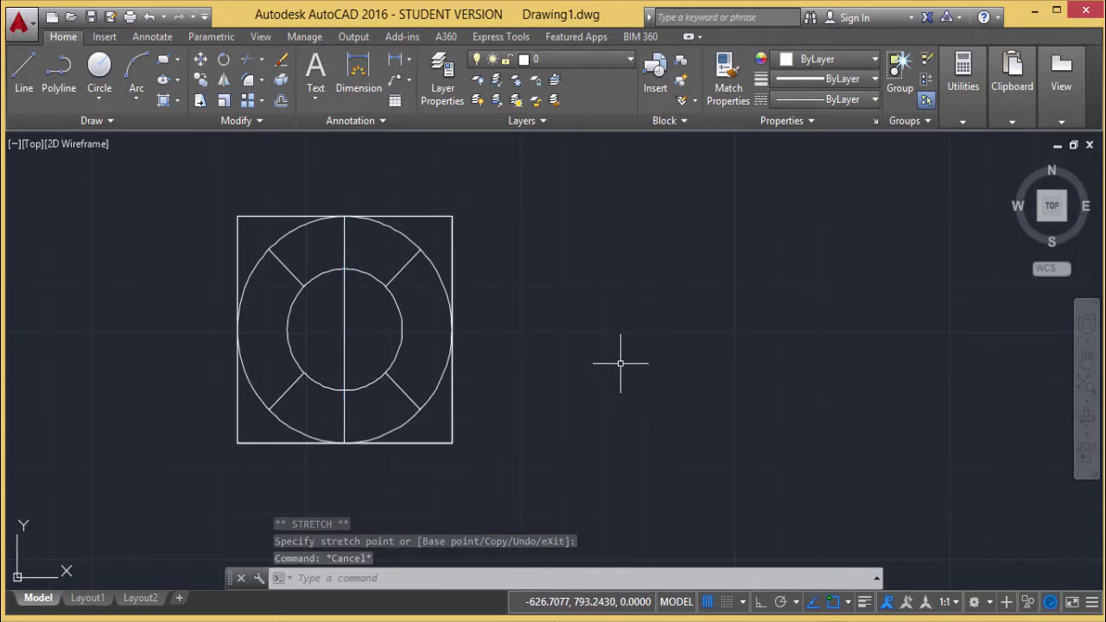
- Draw a second diagonal line to the right of the square, running down to the right
text(l)
key(Return)
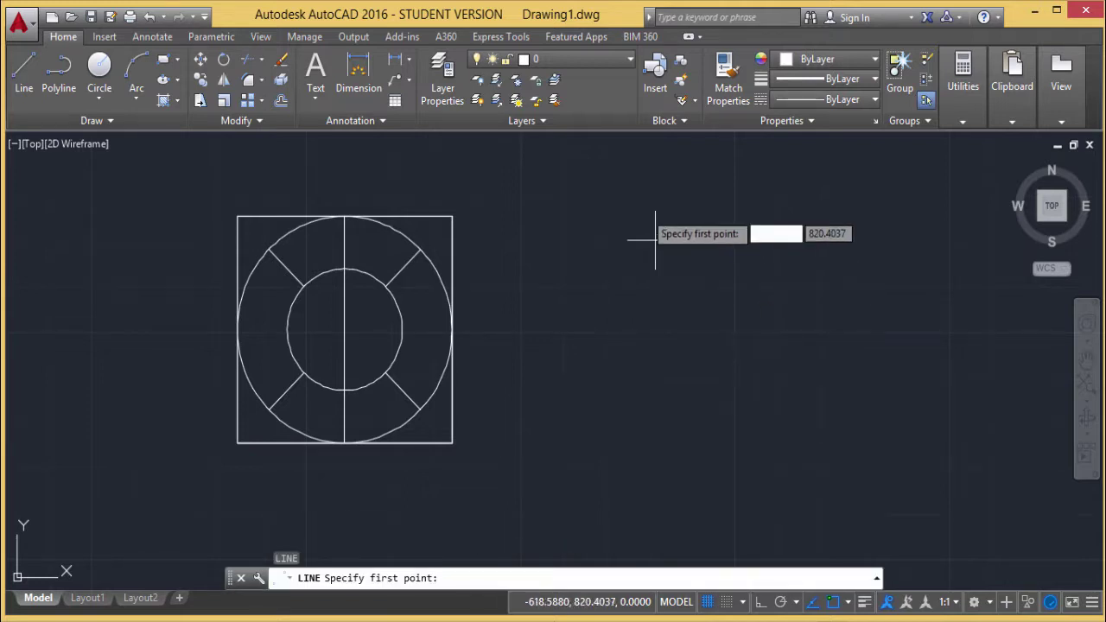
click(621, 223)
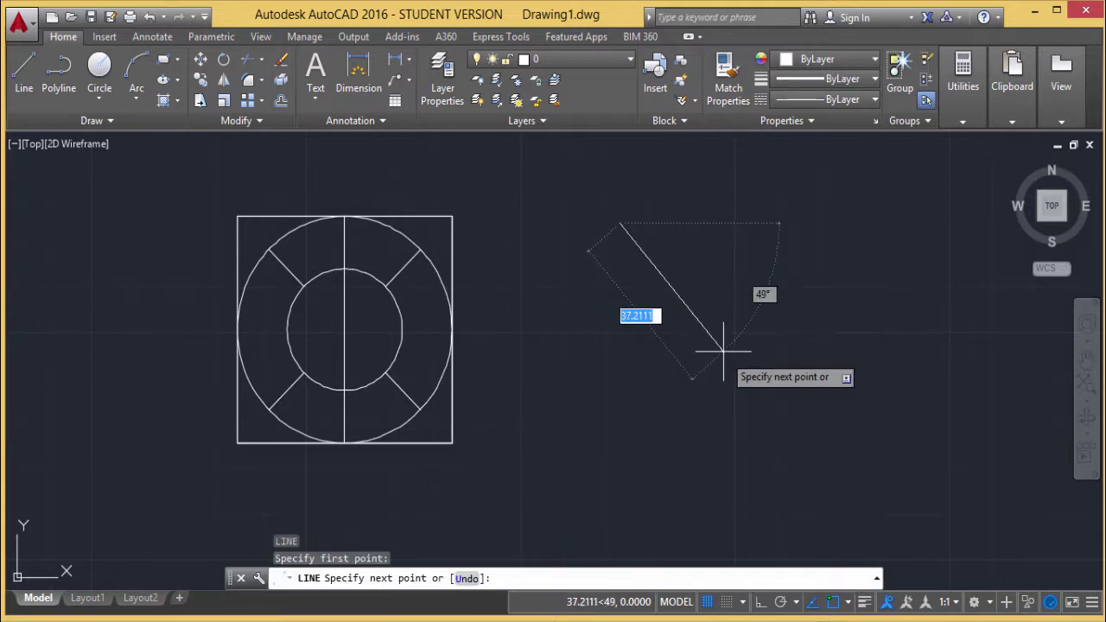
click(737, 392)
key(Escape)
- Start LENGTHEN from the LEN autocomplete and list its length options
text(LEN)
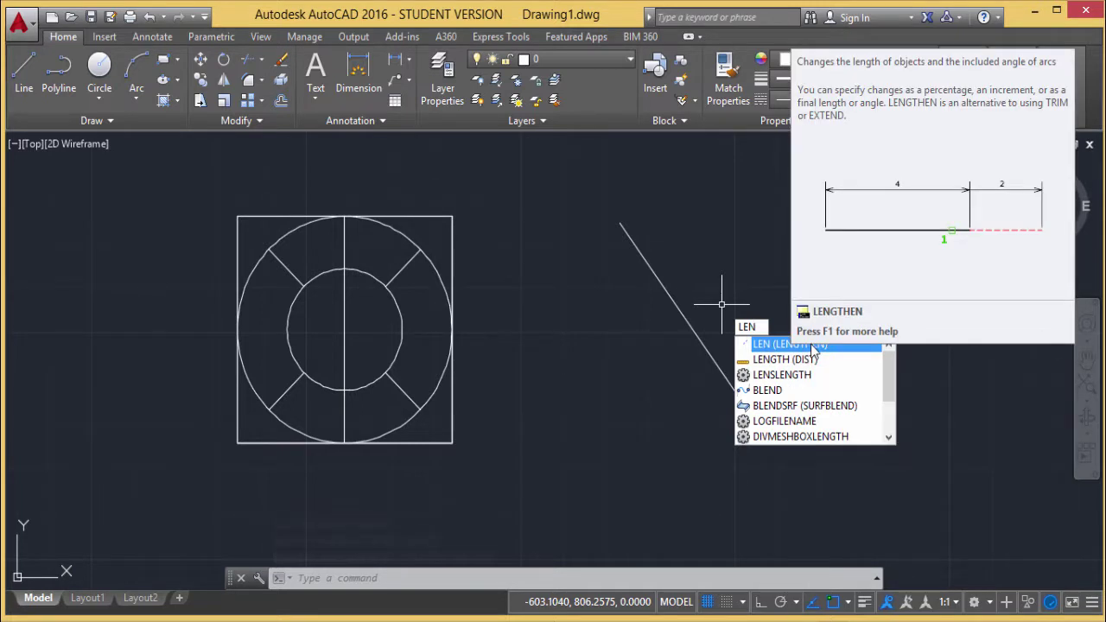
click(811, 344)
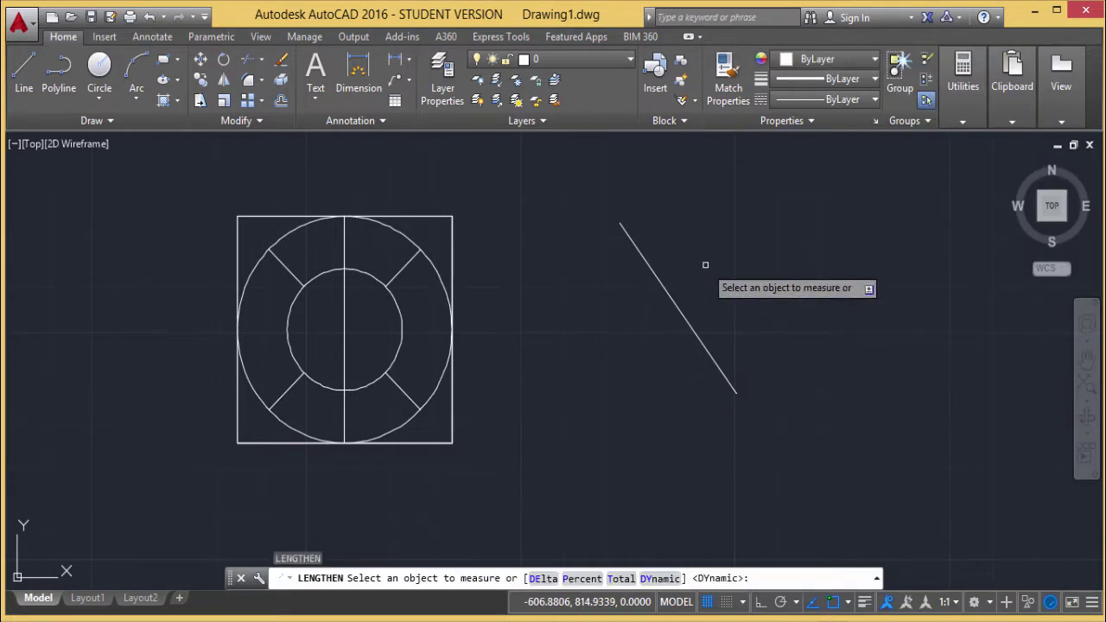
key(Down)
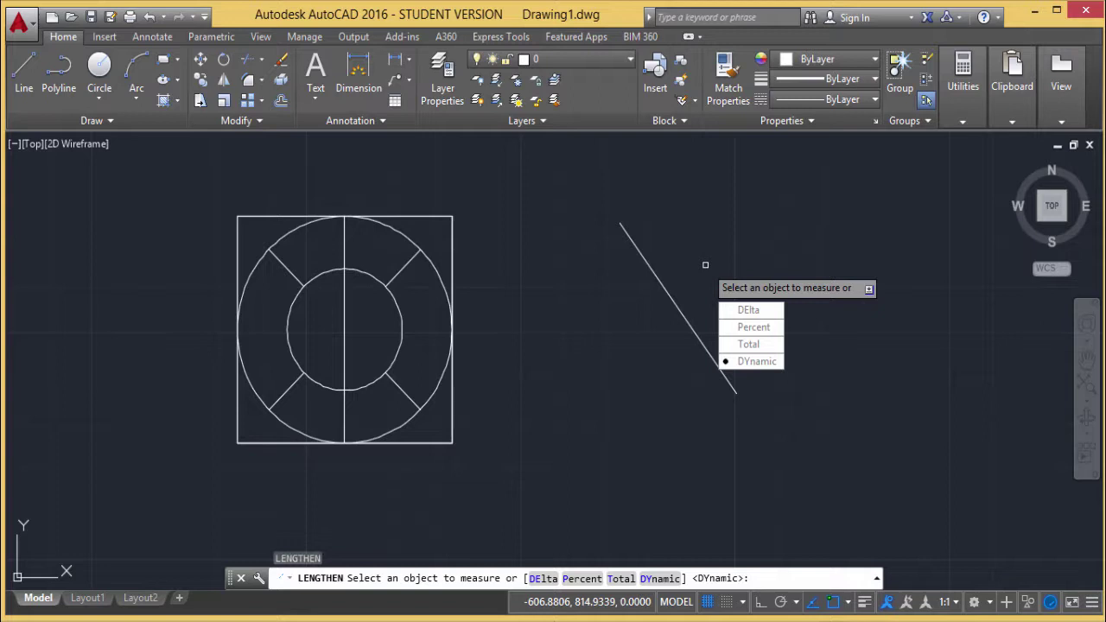
- Measure a 6.1897 Delta, then extend the square's top, left and bottom edges past their corners
click(744, 310)
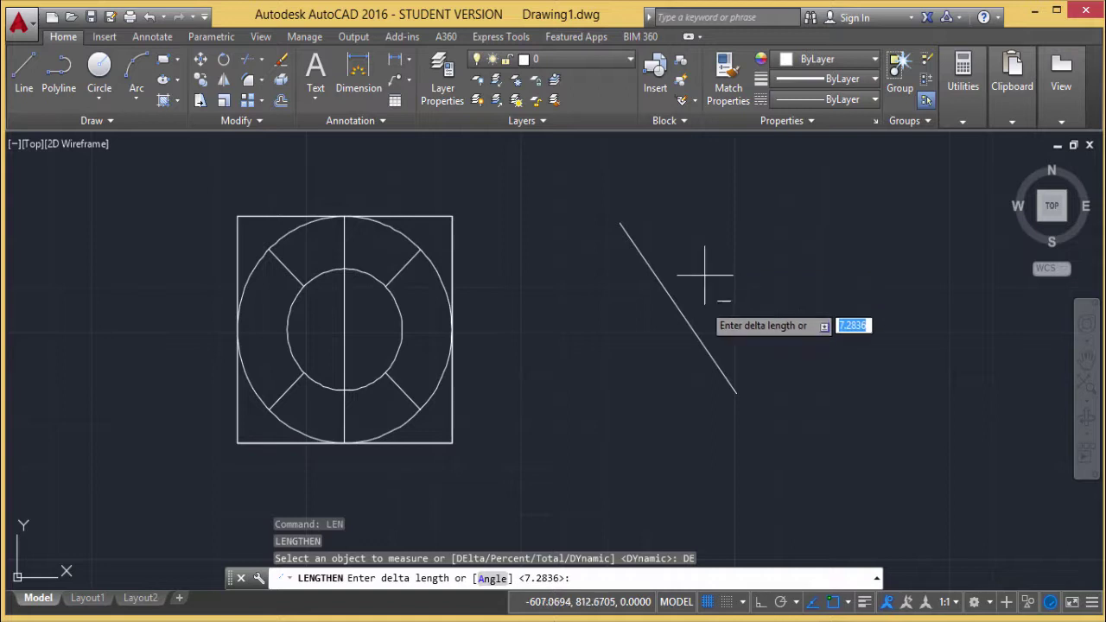
click(736, 394)
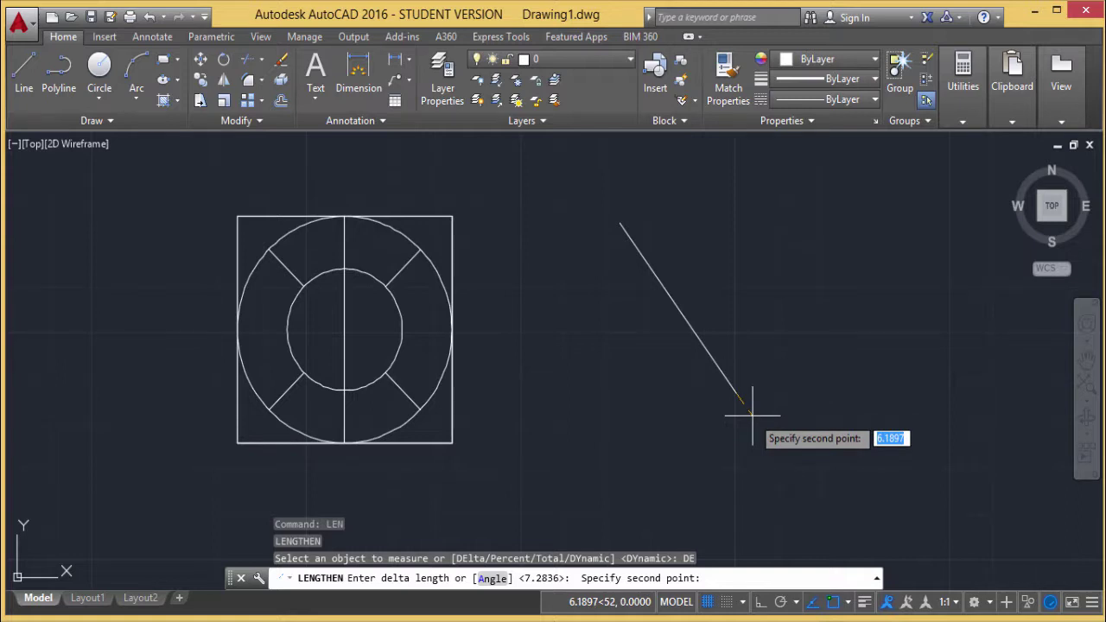
click(752, 416)
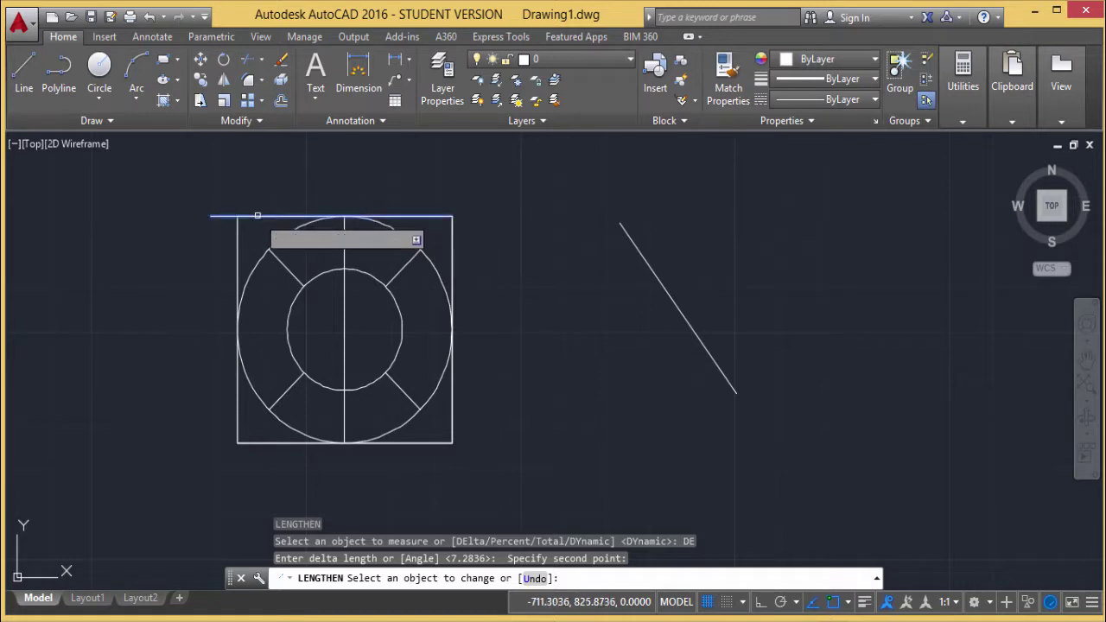
click(260, 217)
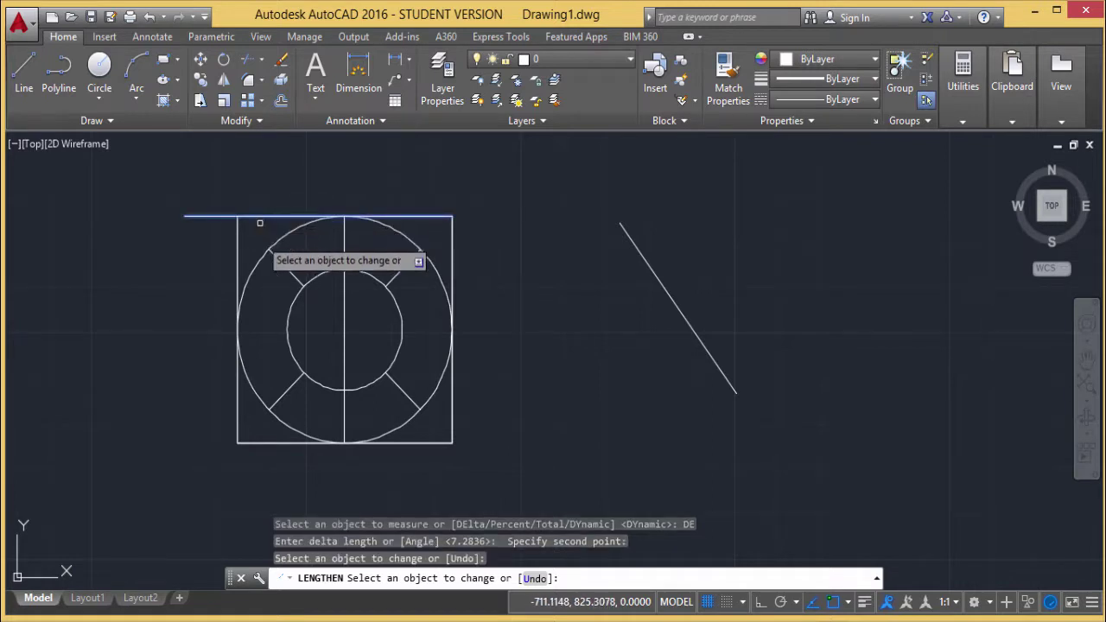
click(239, 413)
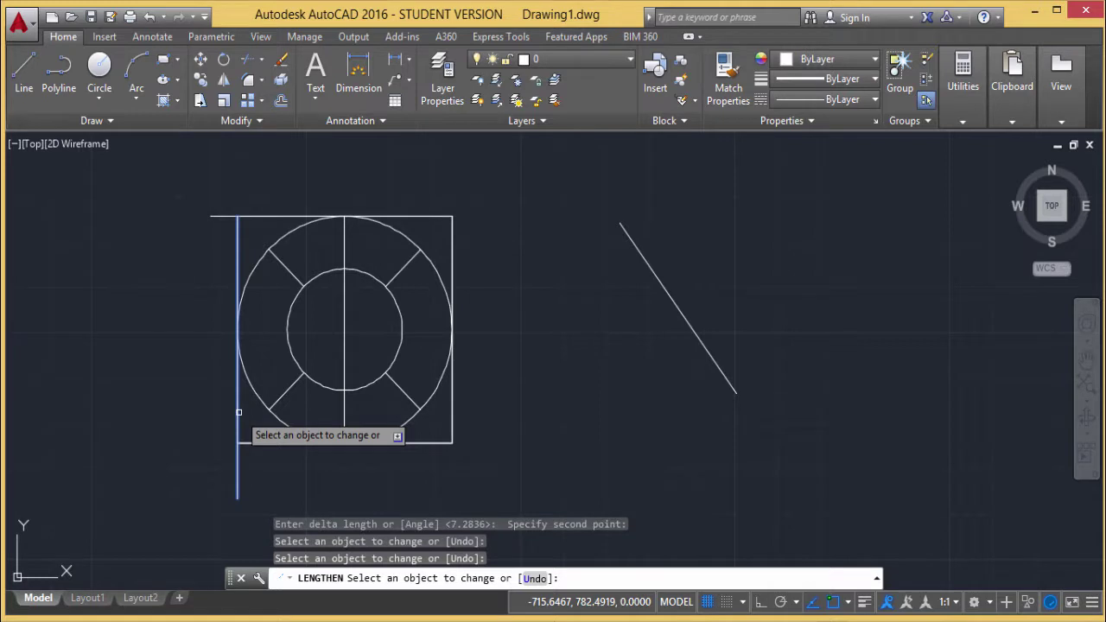
click(412, 444)
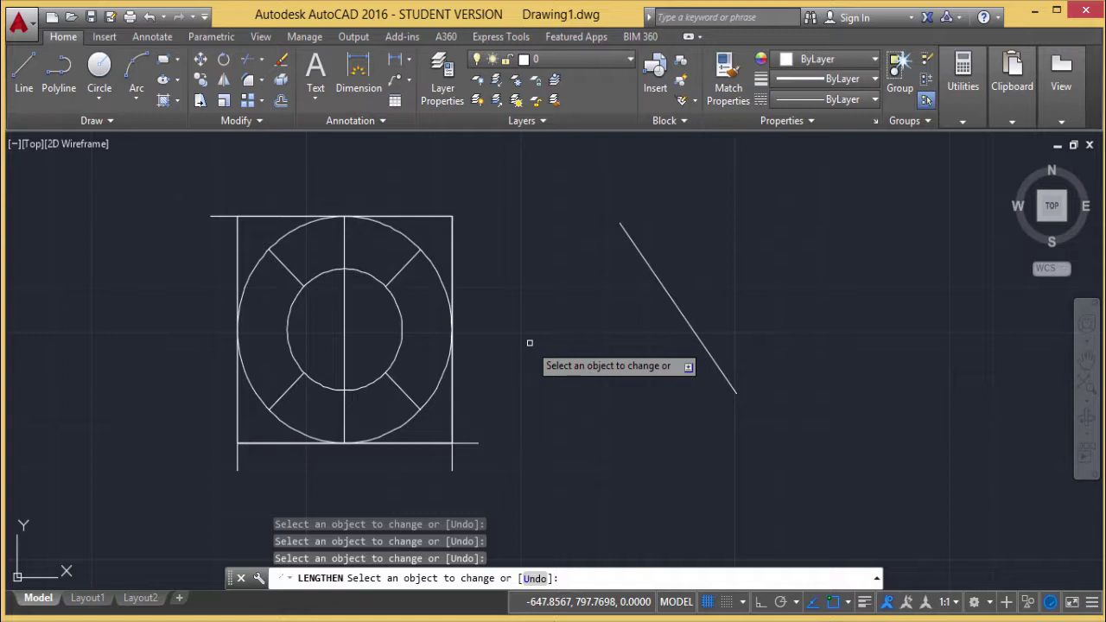
- Use LENGTHEN's Percent option at 50 to halve the diagonal line from its upper end
key(Escape)
text(LEN)
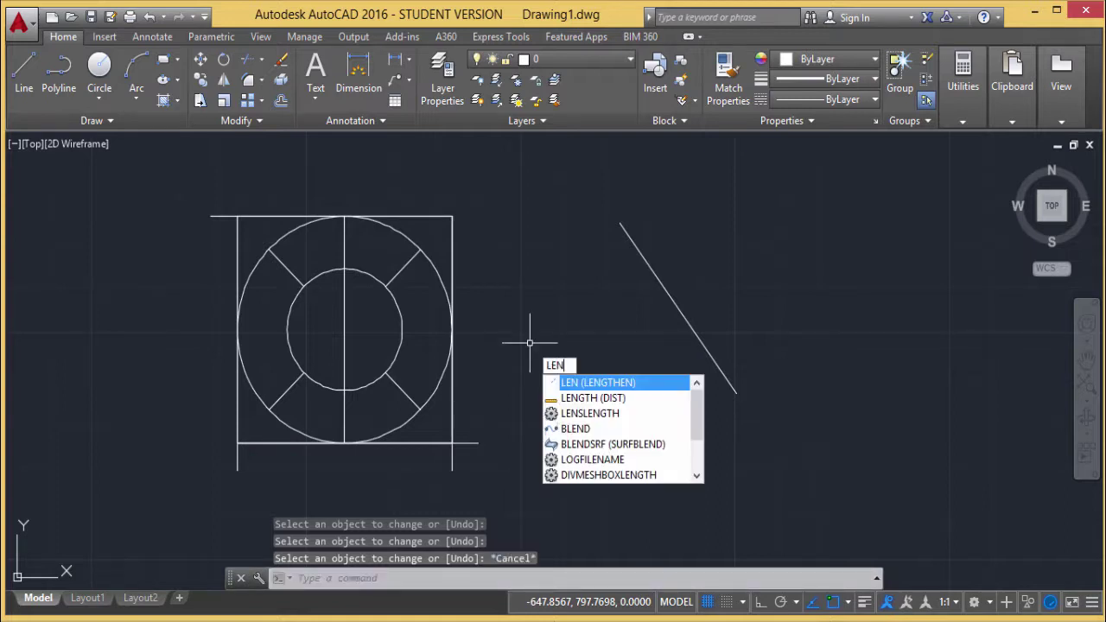
key(Return)
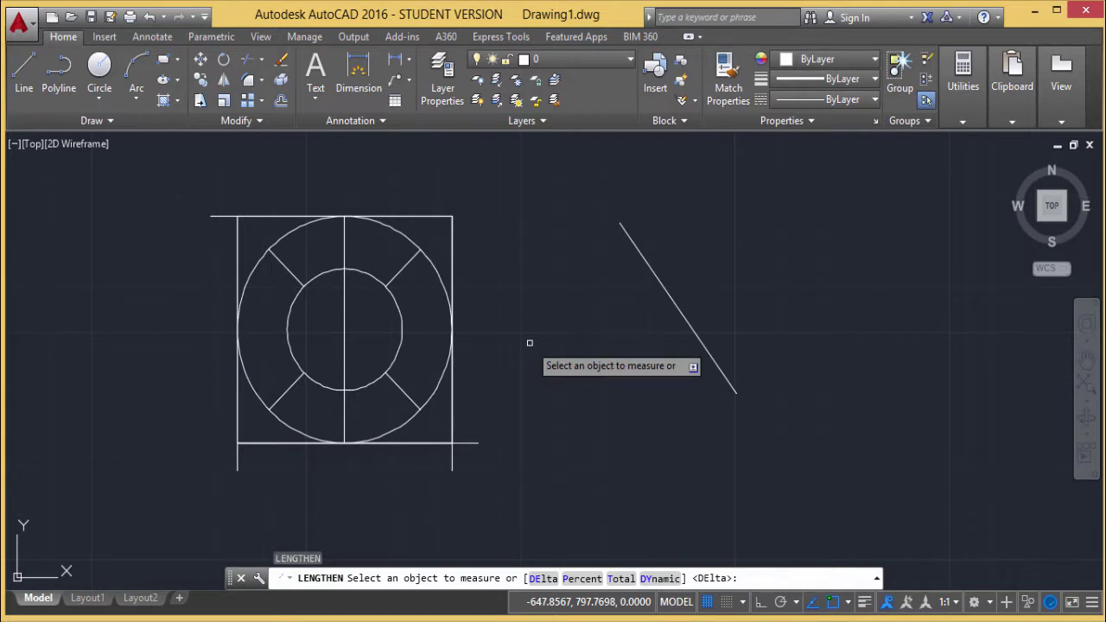
key(Down)
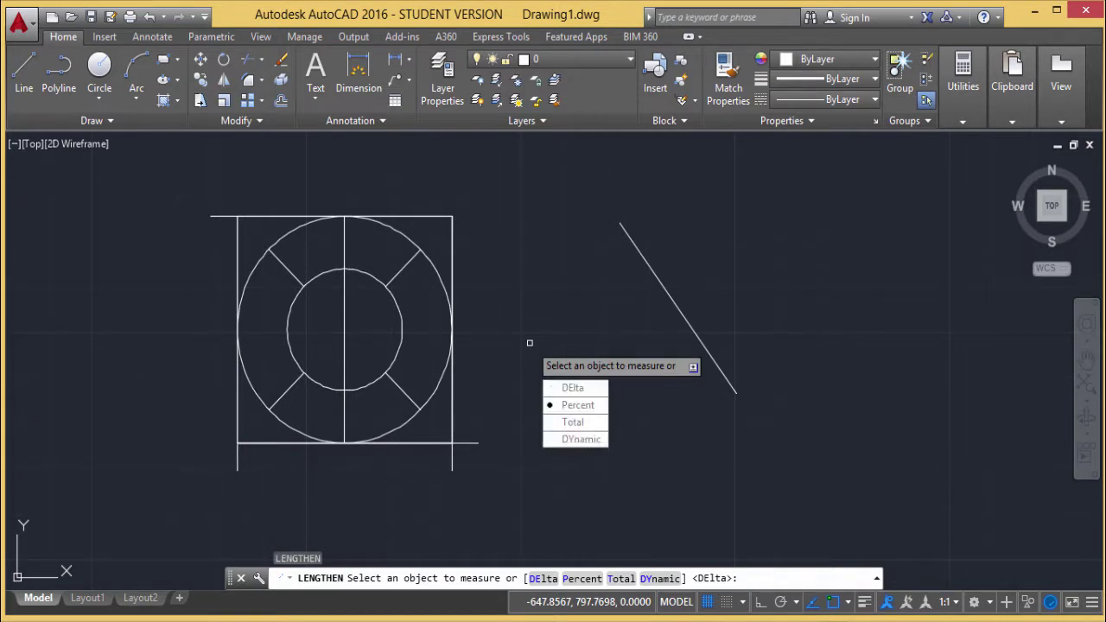
key(Return)
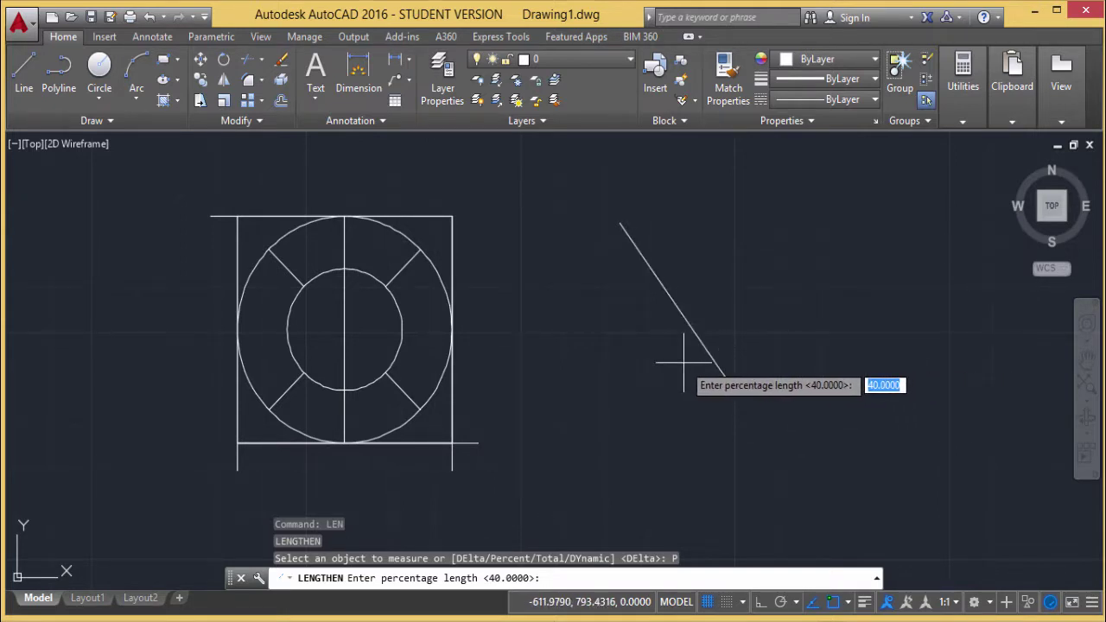
text(50)
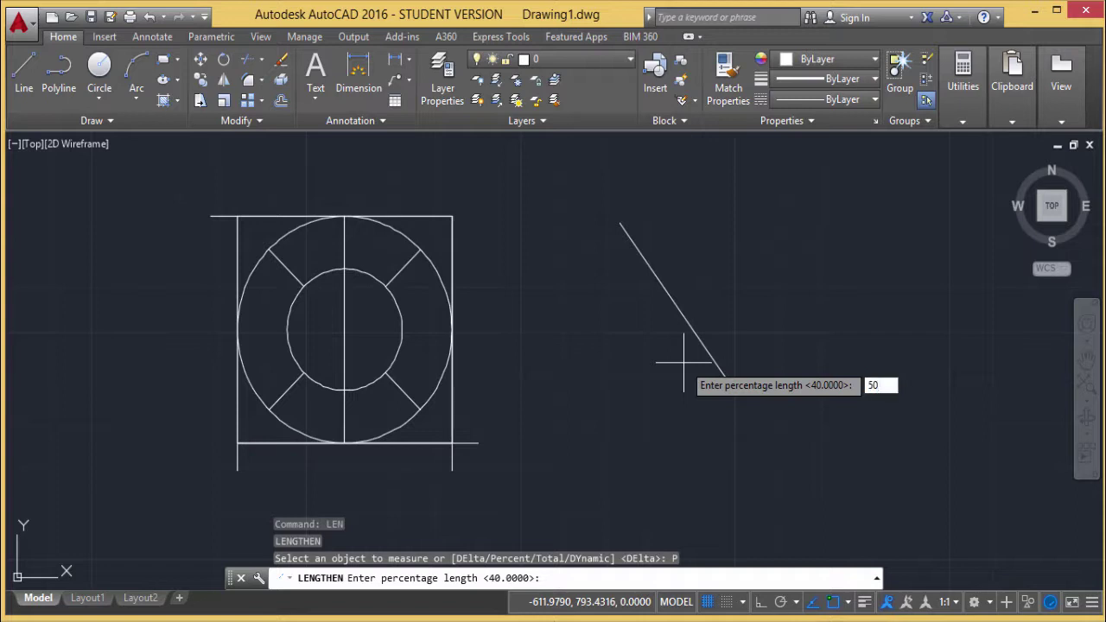
key(Return)
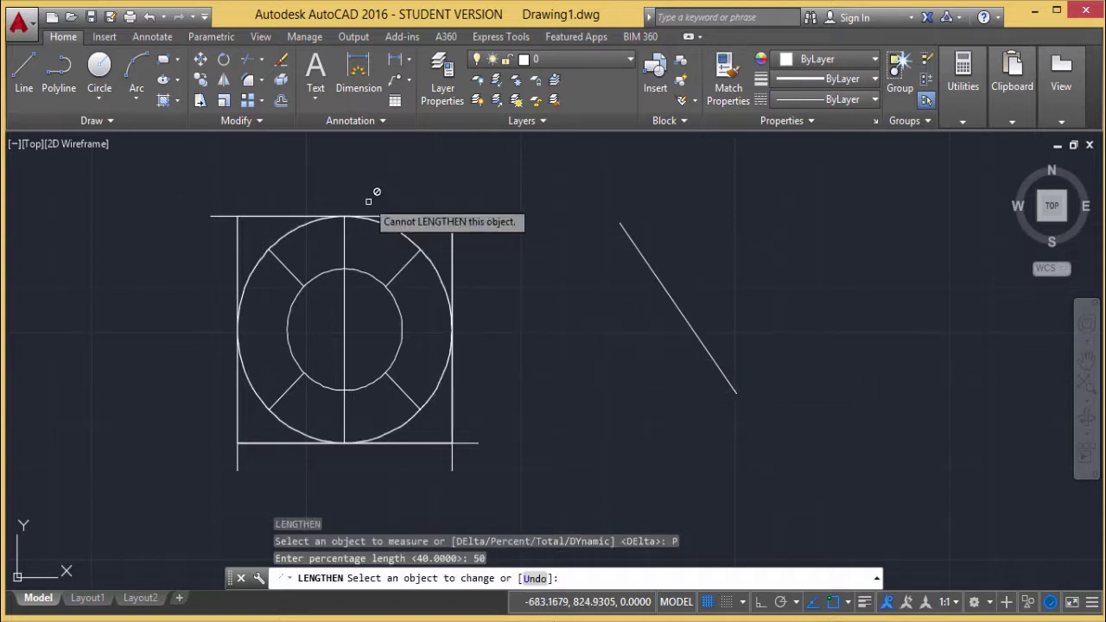
click(413, 217)
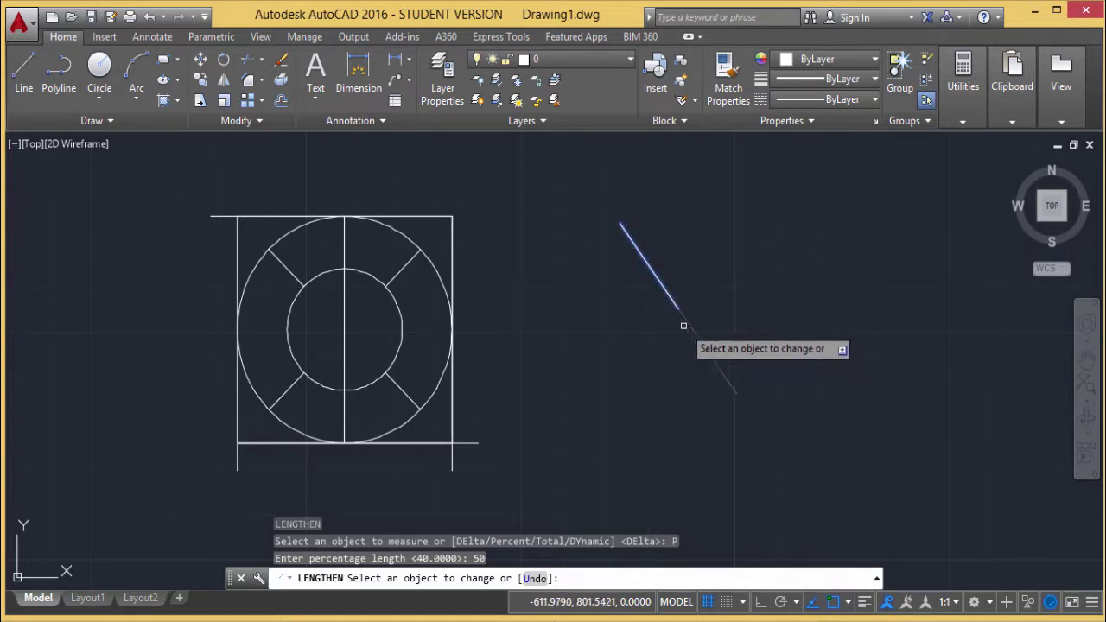
click(650, 269)
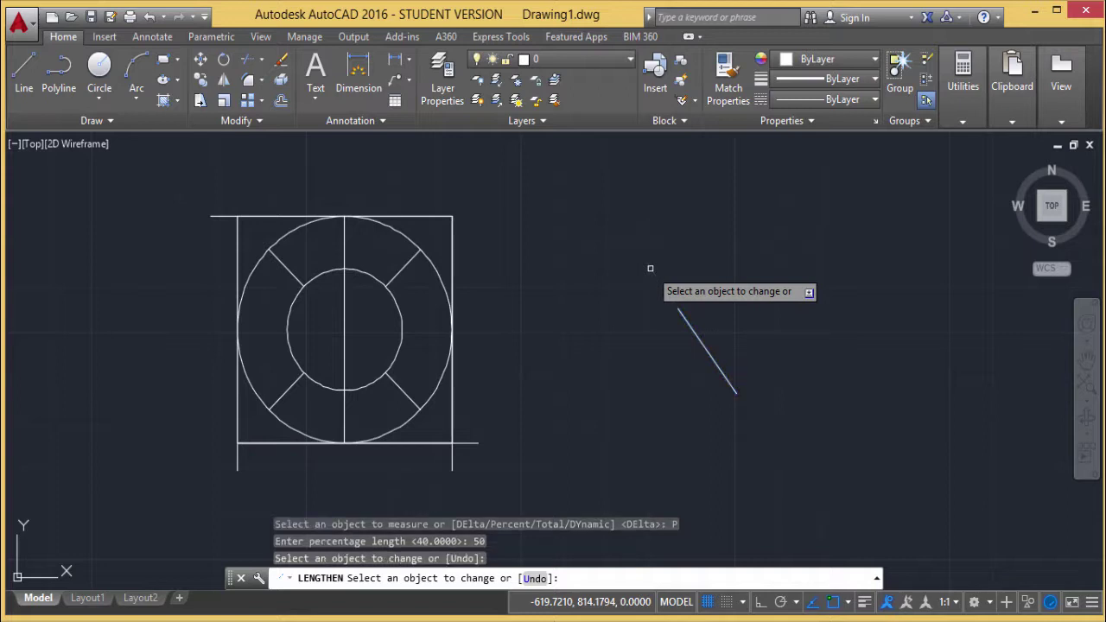
key(Escape)
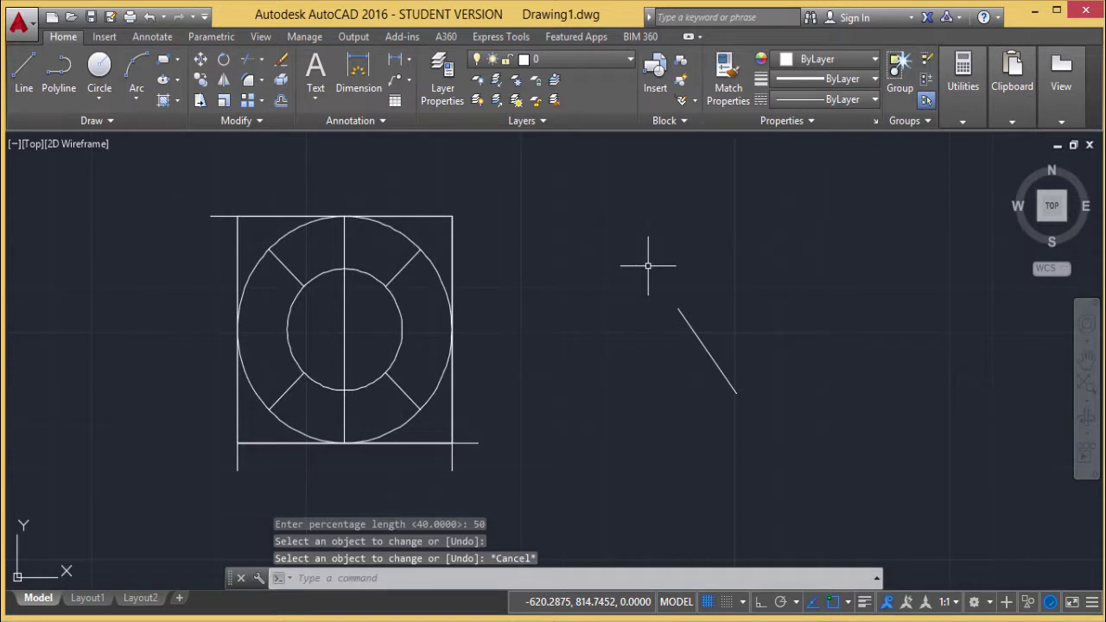
- Use LENGTHEN's Total option at 70 to extend the square's bottom edge rightward to 70
key(Return)
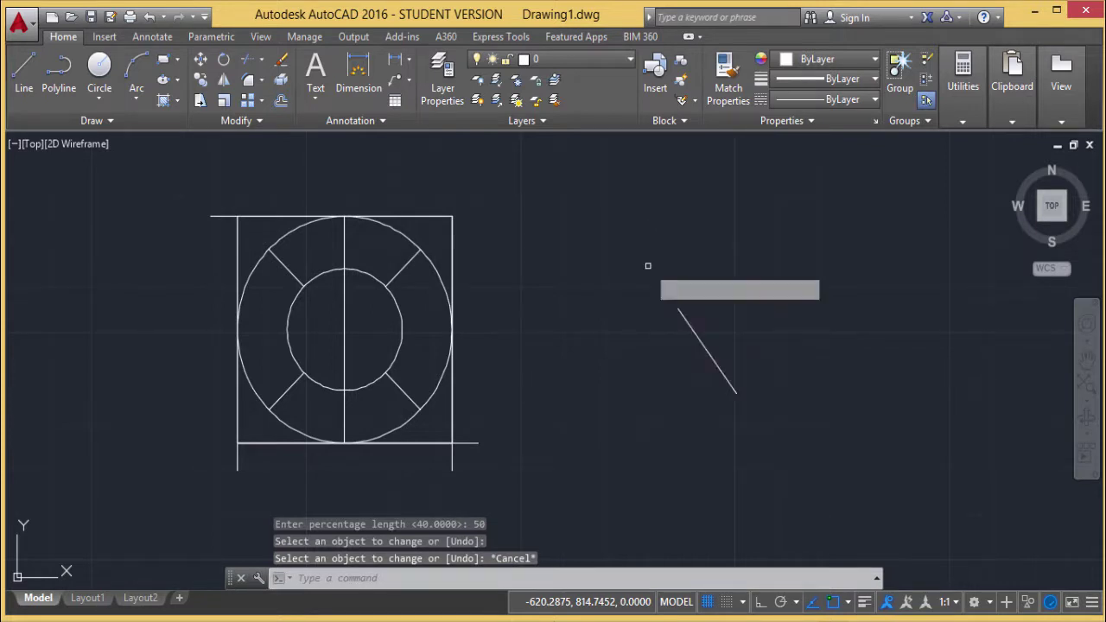
key(Down)
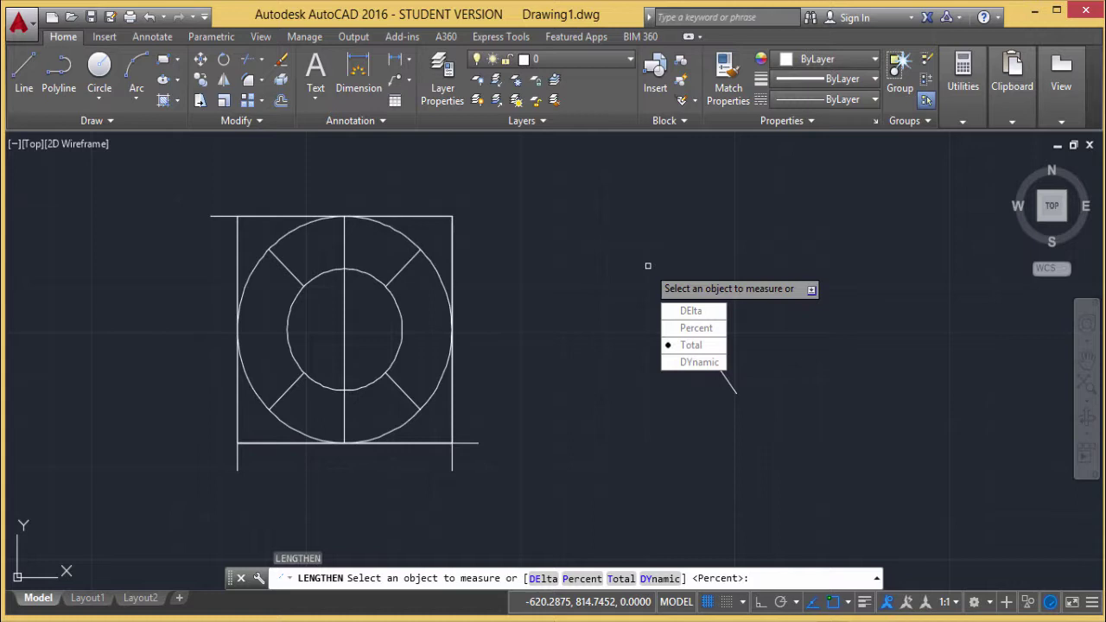
click(691, 345)
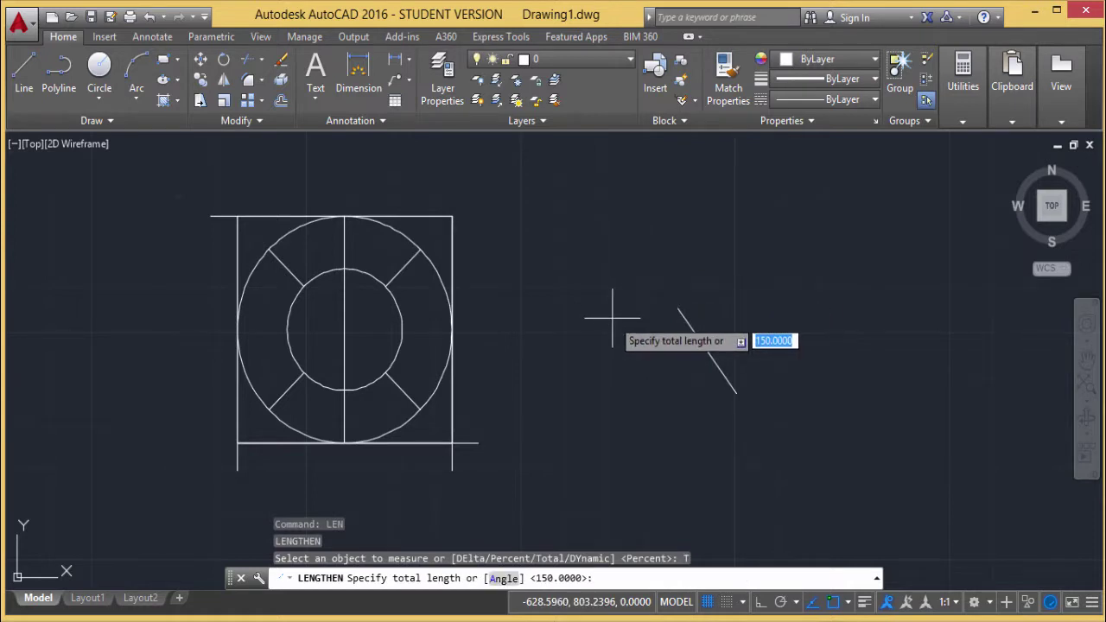
text(70)
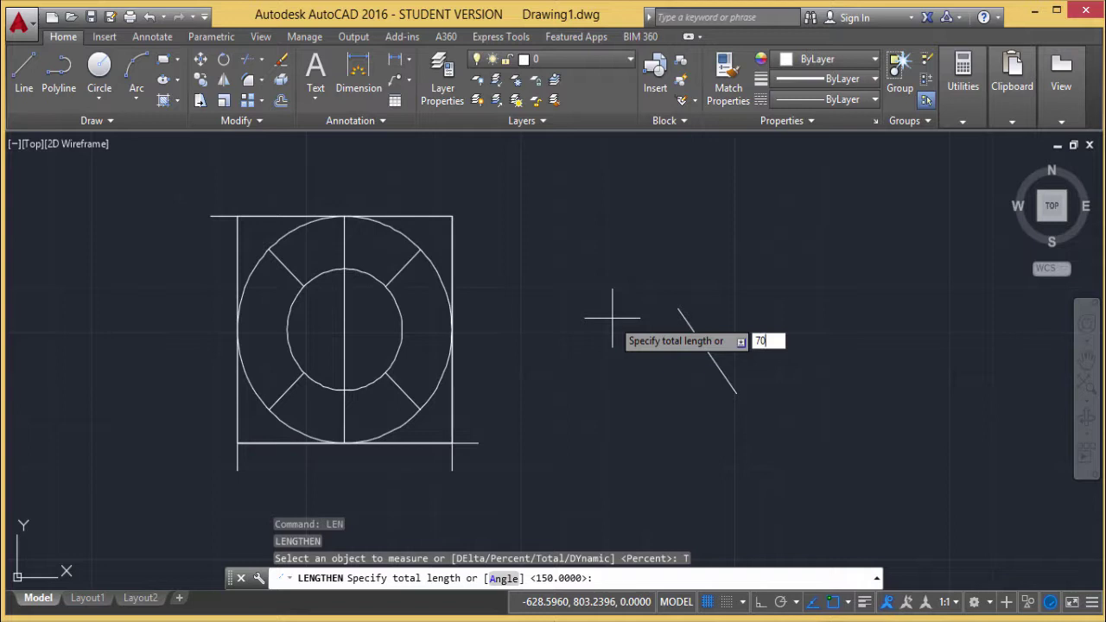
key(Return)
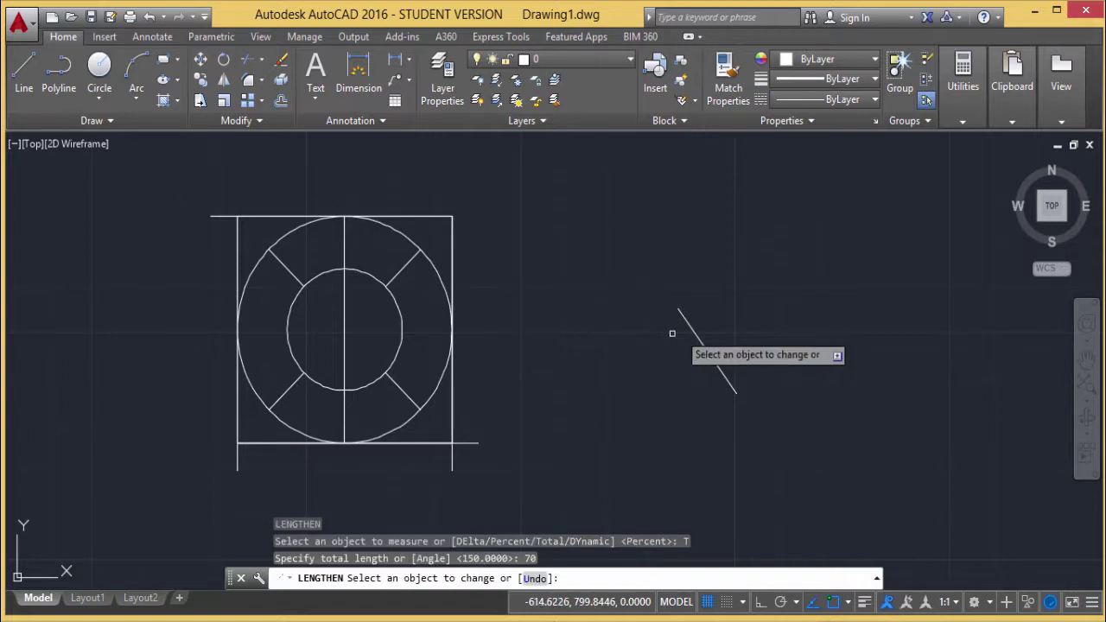
click(694, 338)
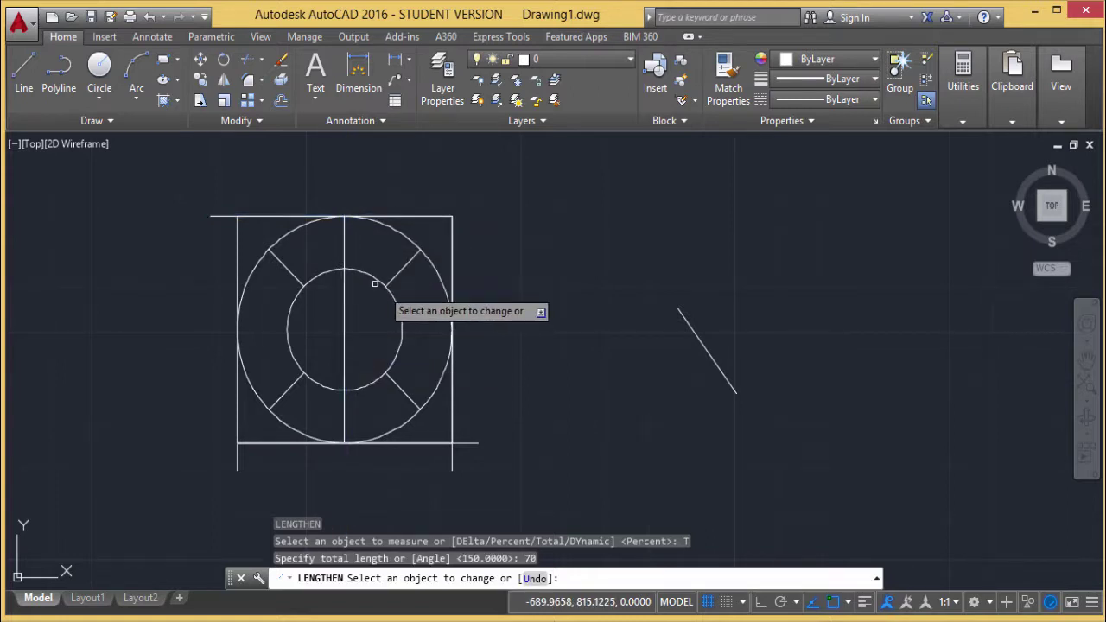
click(446, 441)
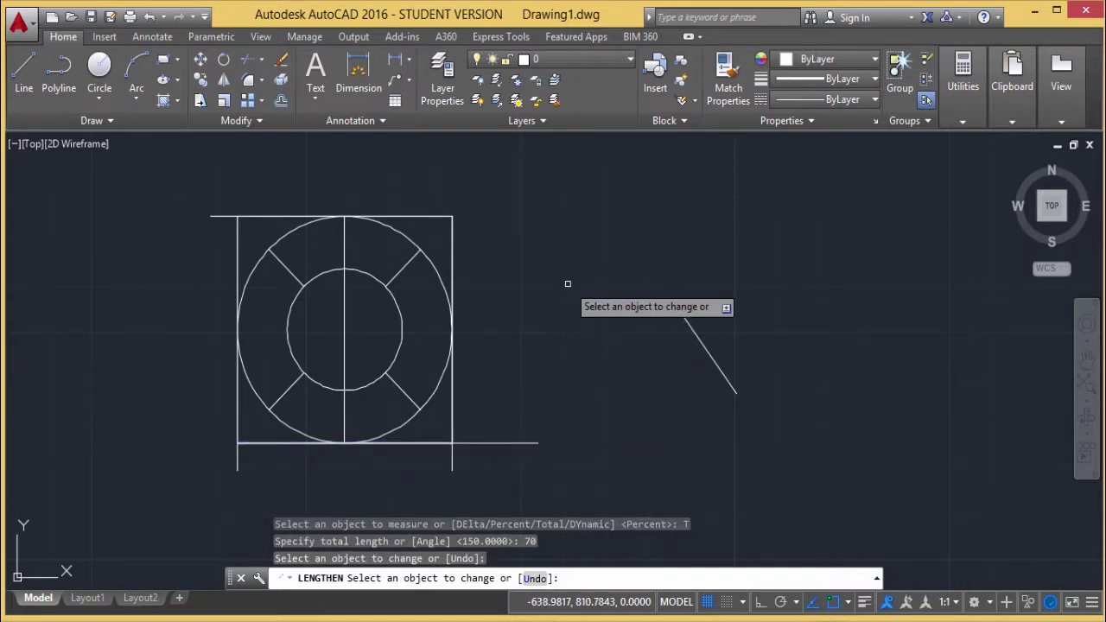
key(Escape)
- Drag the diagonal line's lower end farther down-right using LENGTHEN's DYnamic option
text(LEN)
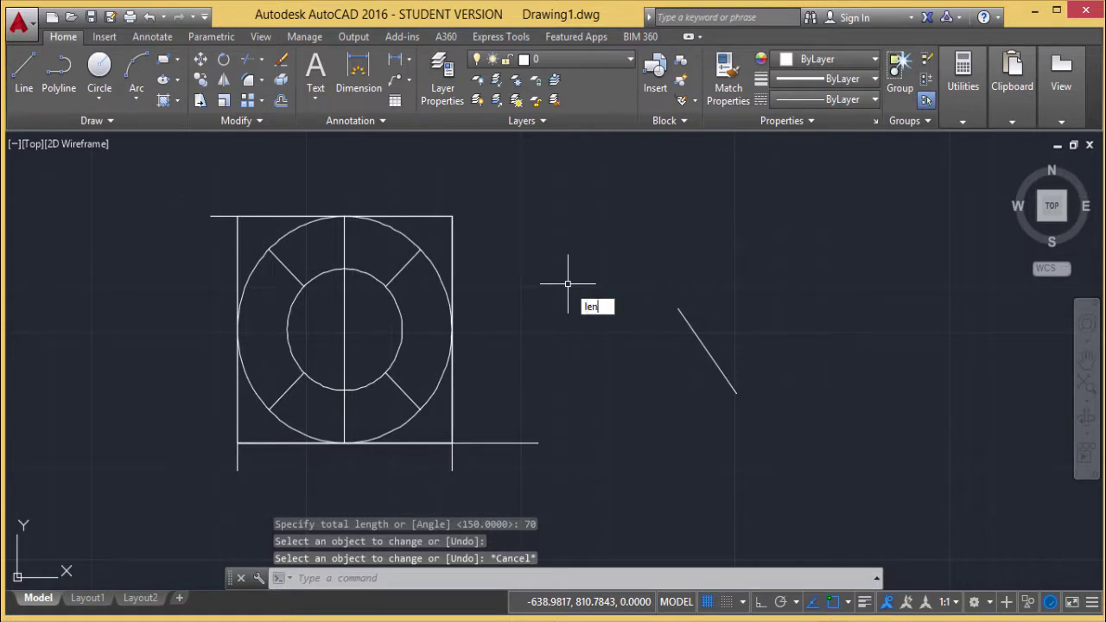
key(Return)
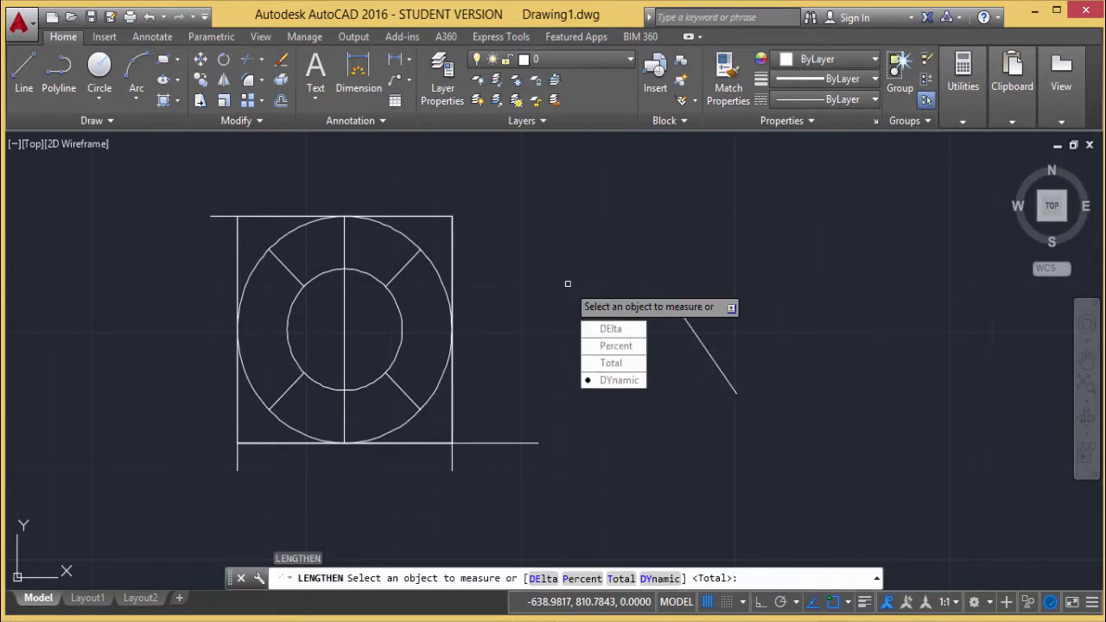
text(DY)
key(Return)
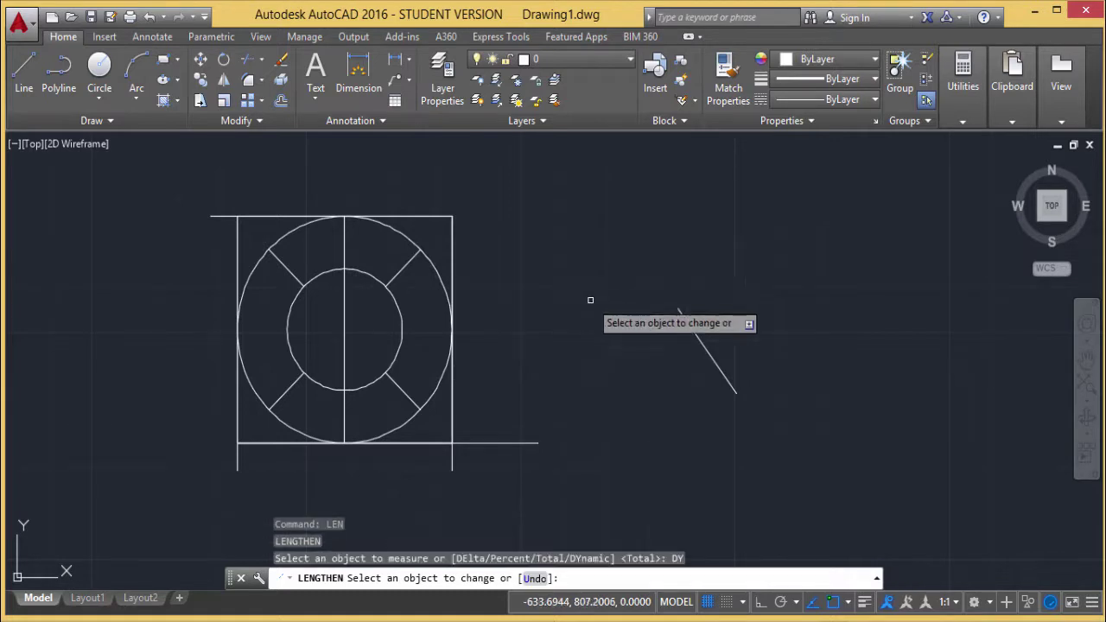
click(735, 391)
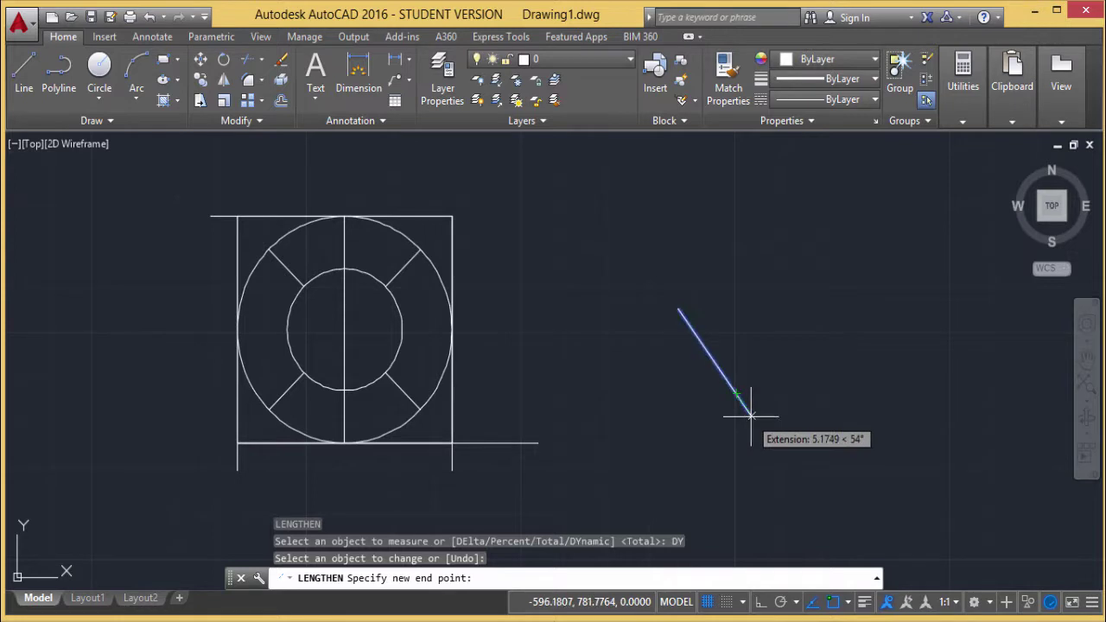
click(756, 426)
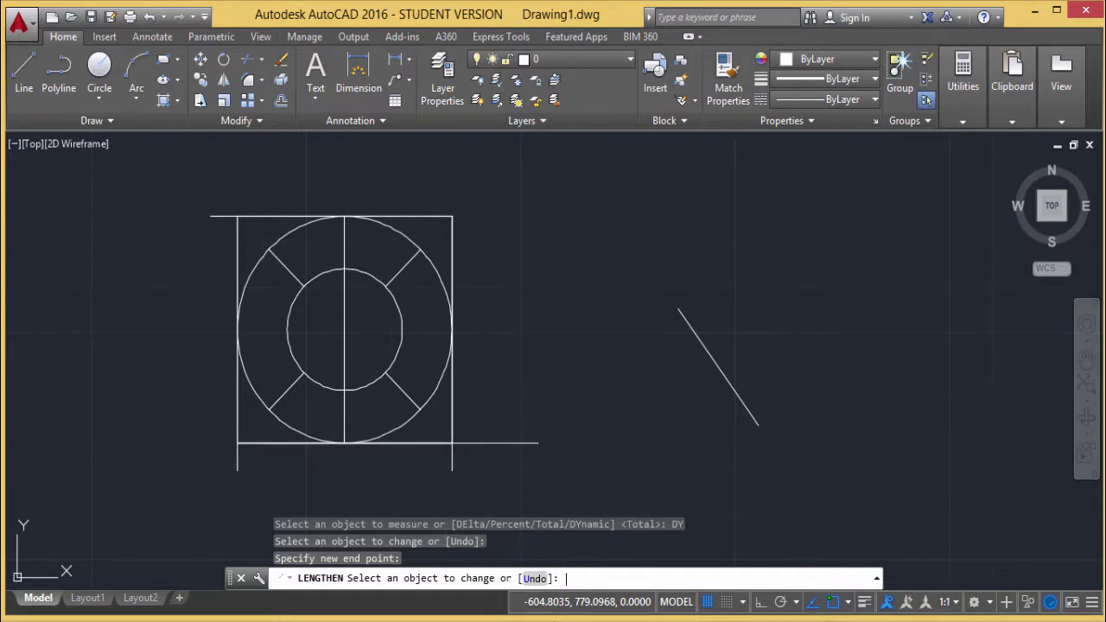
key(Return)
- Run LENGTHEN and pick the diagonal line (31.9011) and the bottom edge (70.0000) to read their lengths
text(LEN)
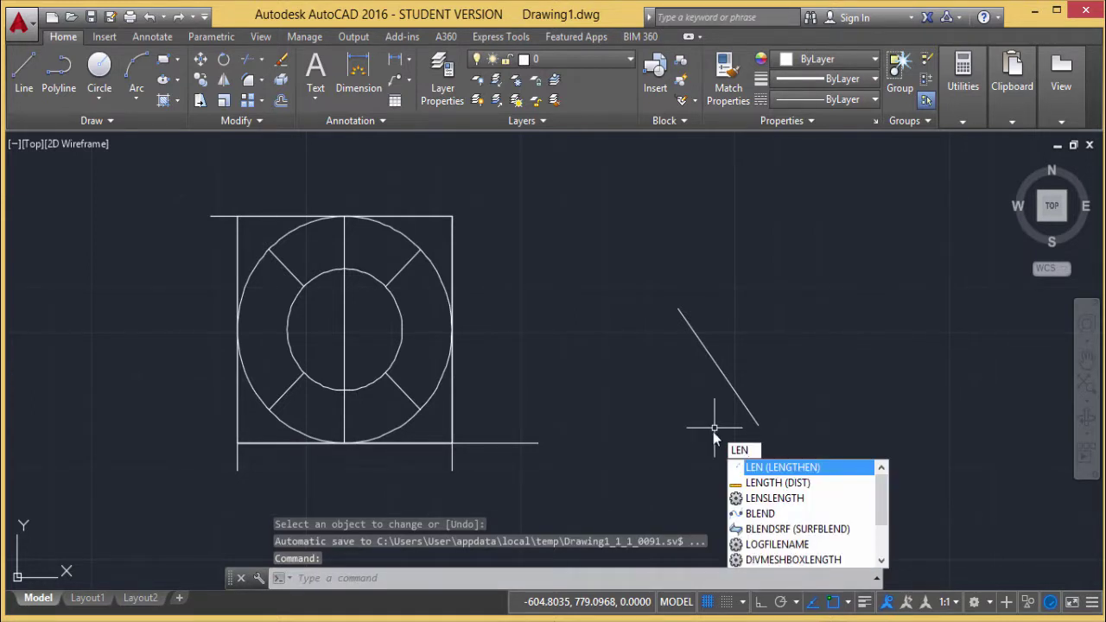
click(753, 468)
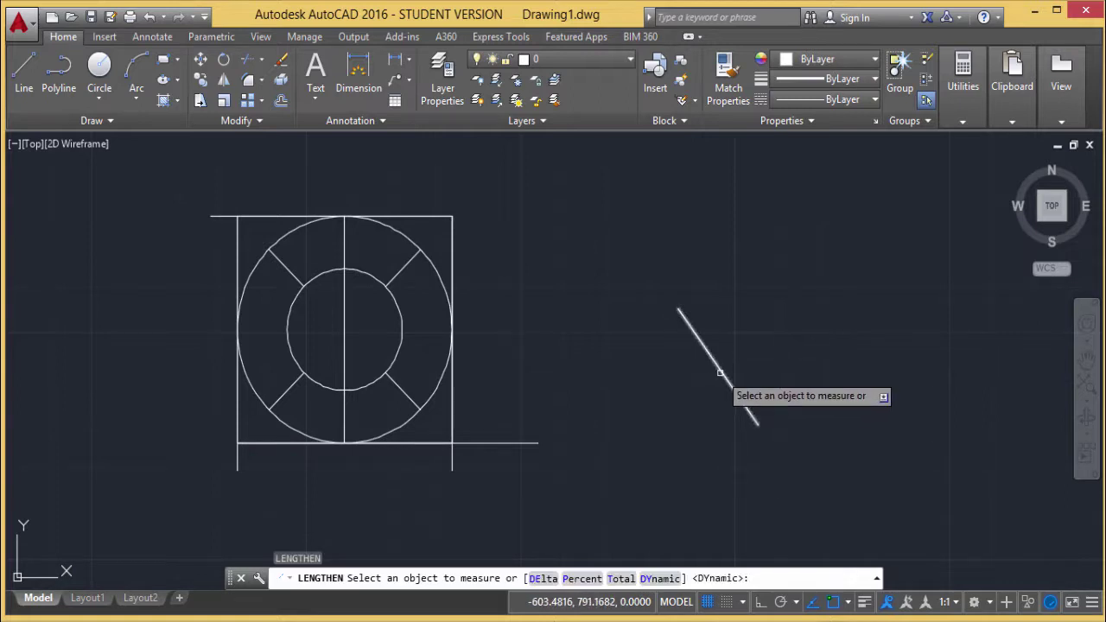
click(720, 374)
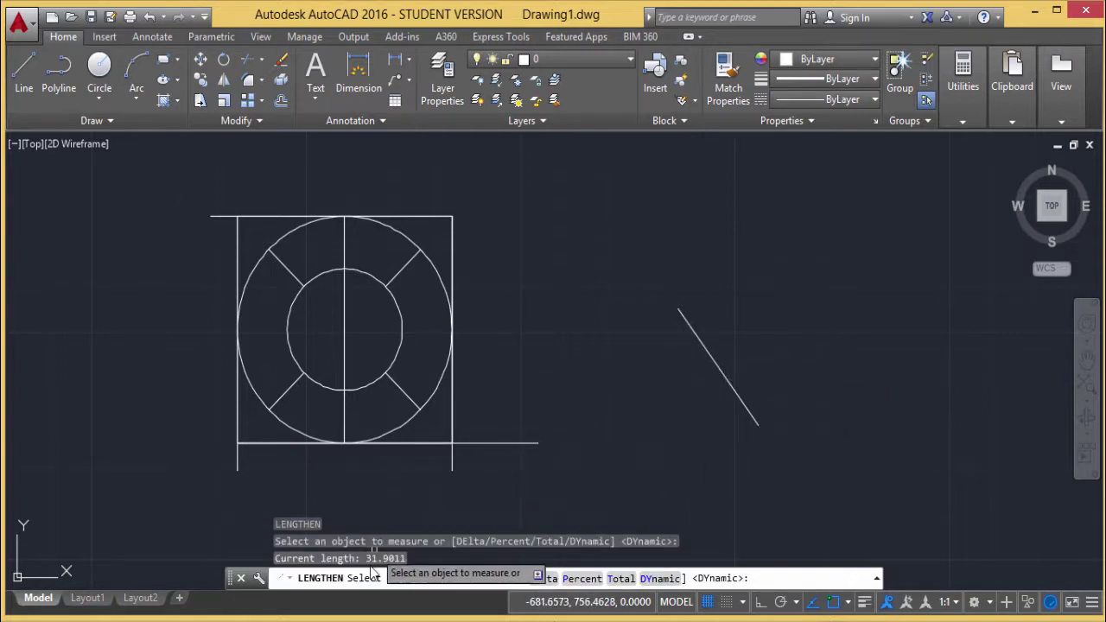
click(505, 445)
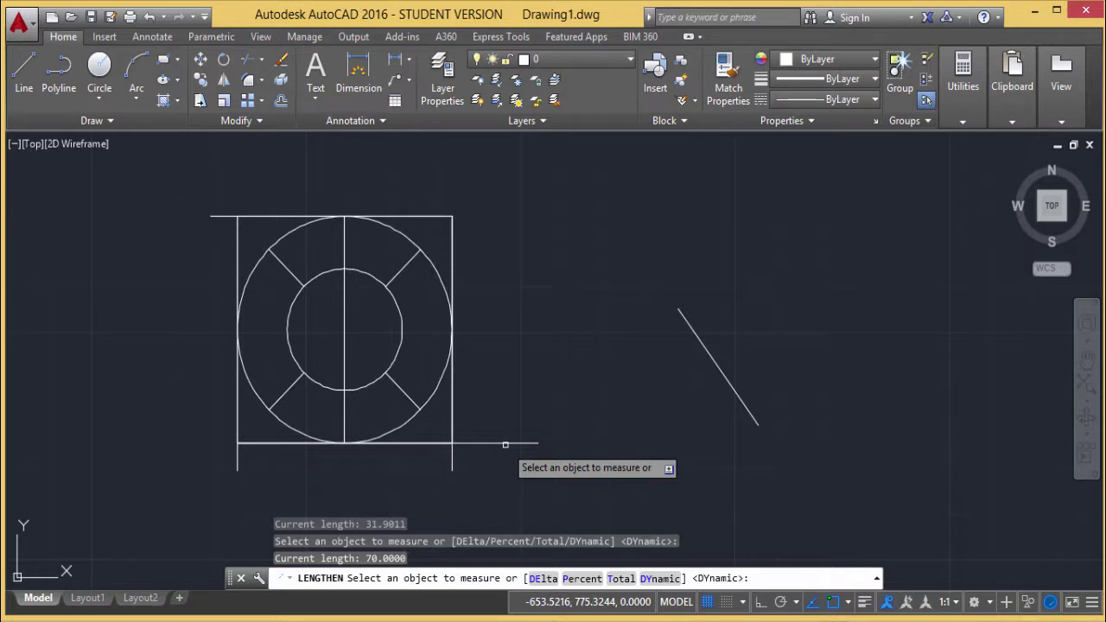